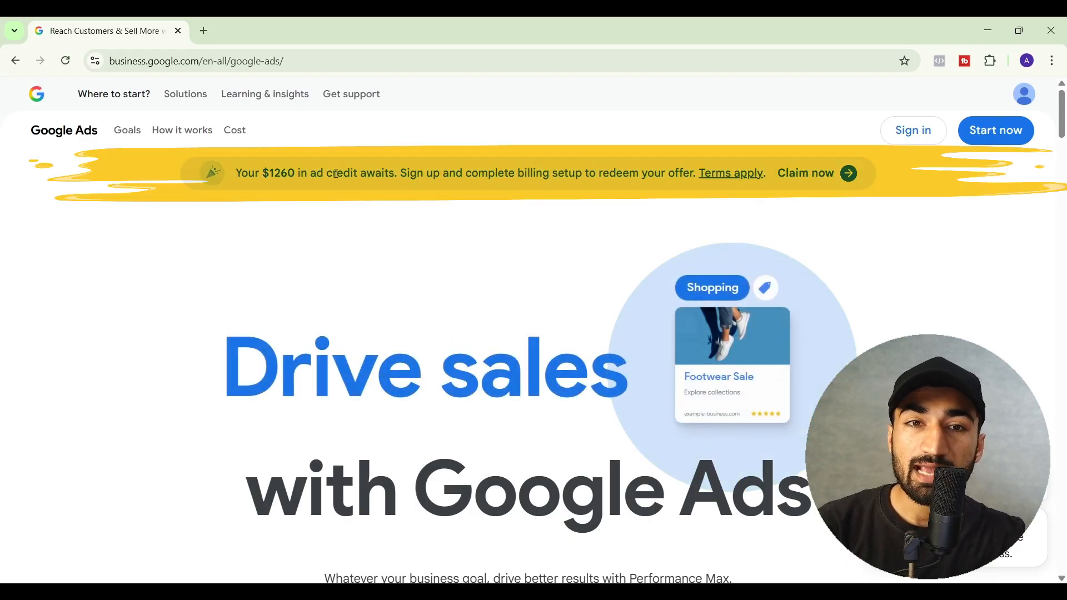
- Review the offer banner's billing-setup requirement
drag(399, 173, 692, 170)
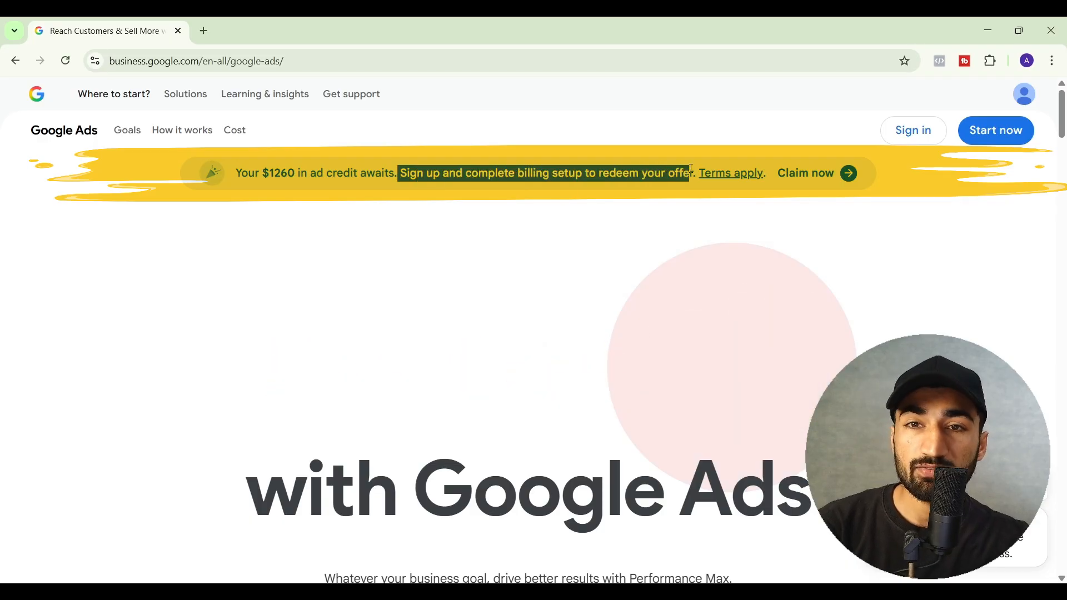
click(521, 226)
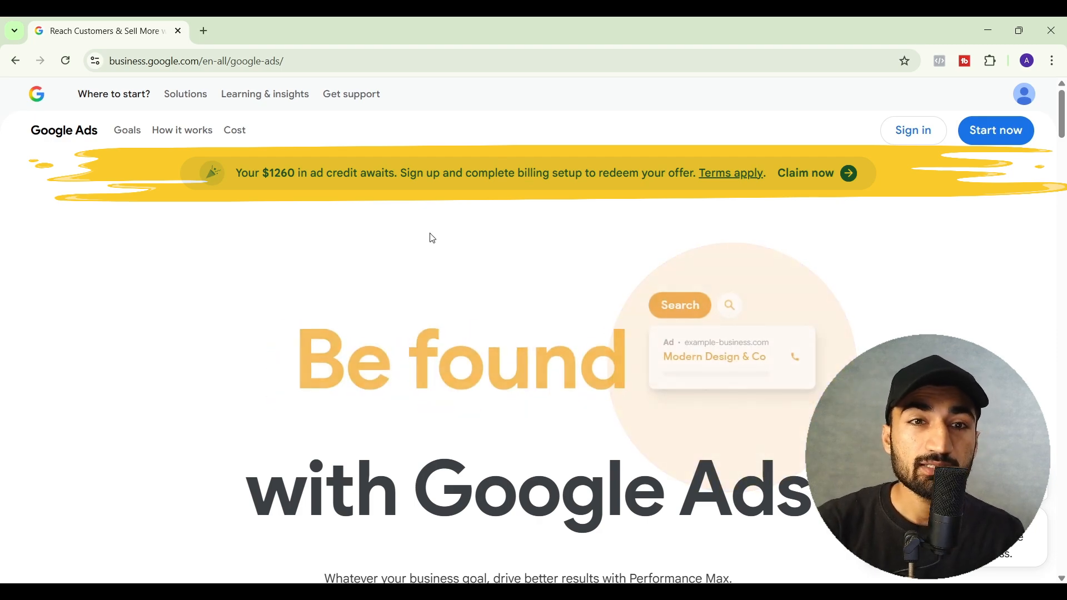
scroll(277, 393, down, 8)
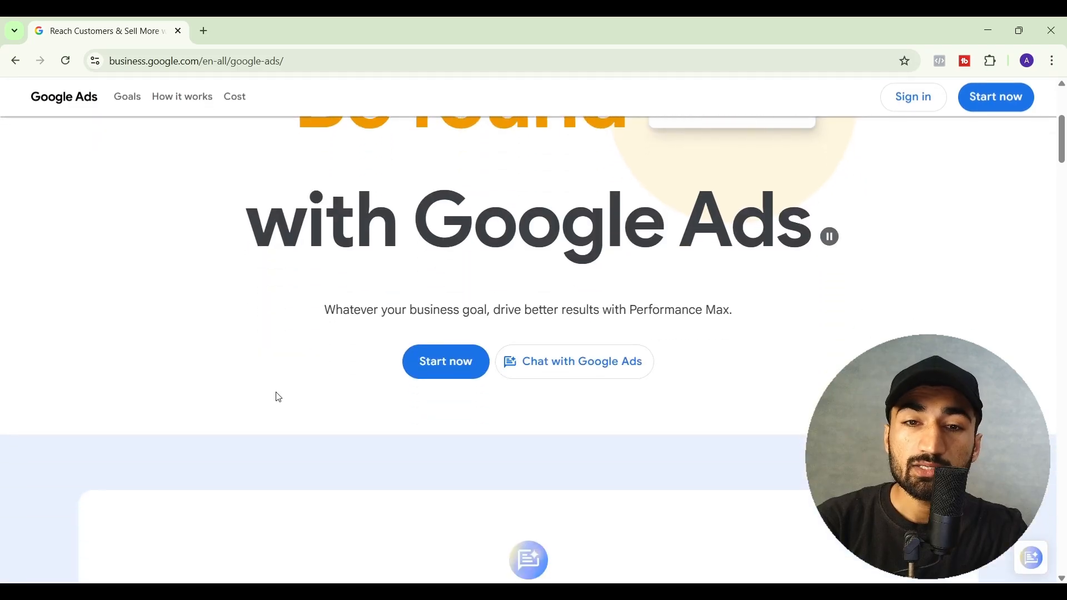
scroll(277, 397, down, 20)
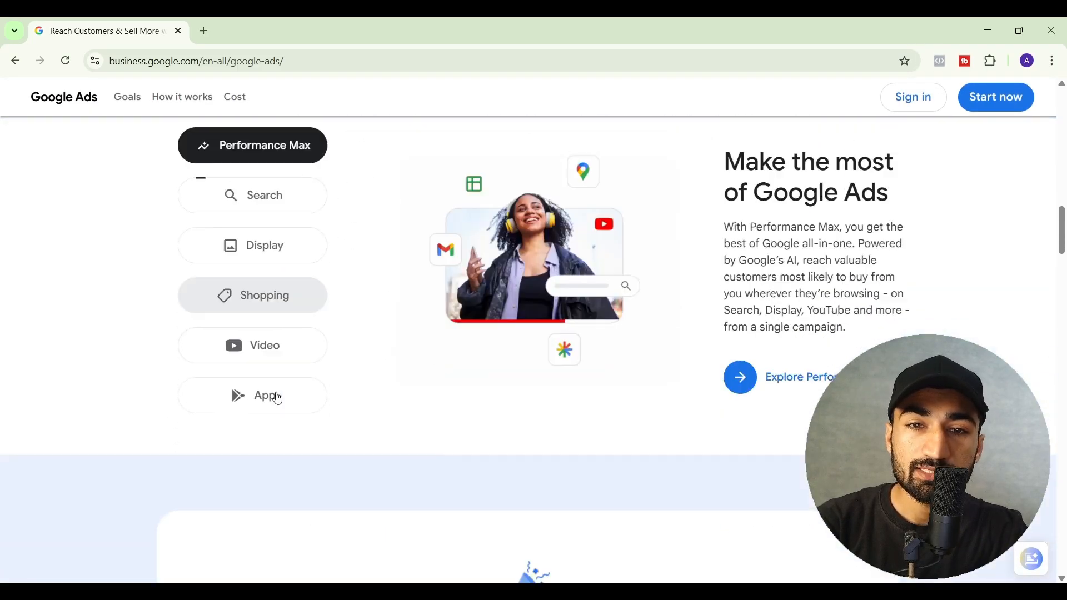
scroll(278, 398, up, 1)
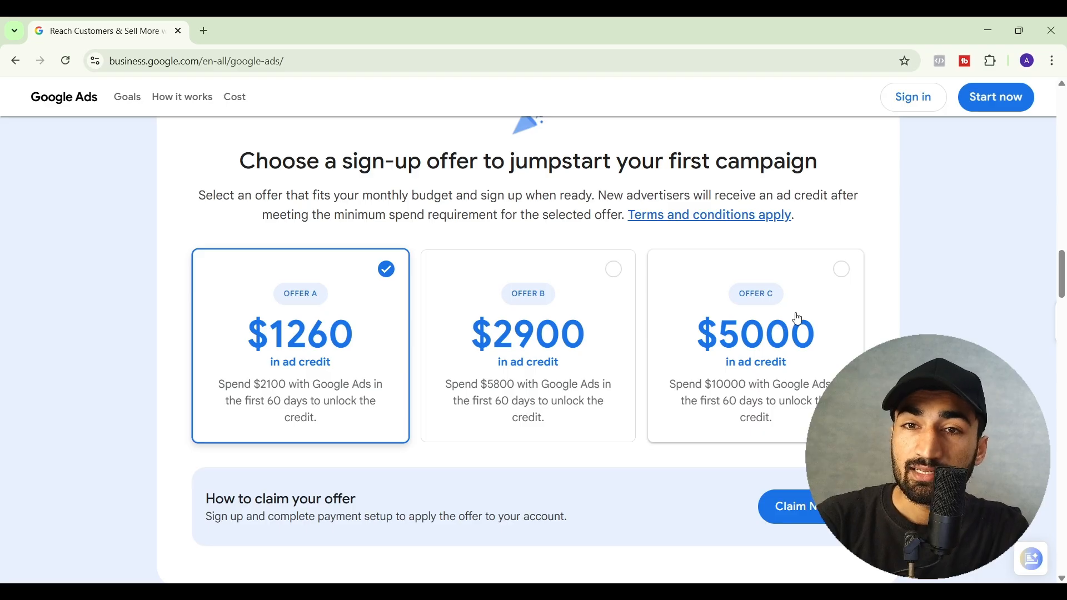
scroll(798, 319, up, 20)
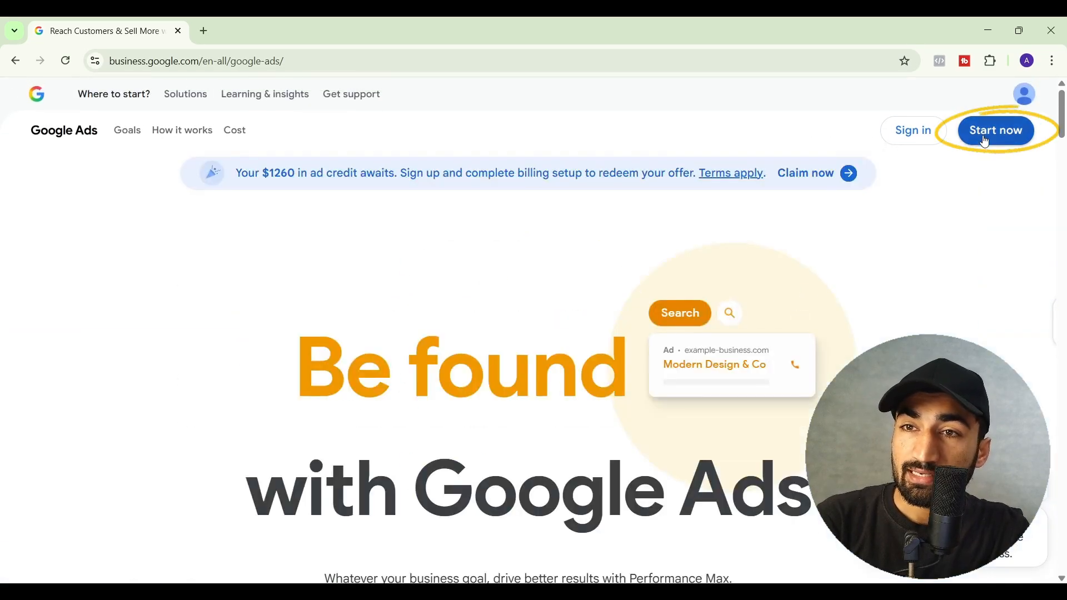
- Sign up for a new Google Ads account, creating a fresh one instead of finishing old ones
click(983, 136)
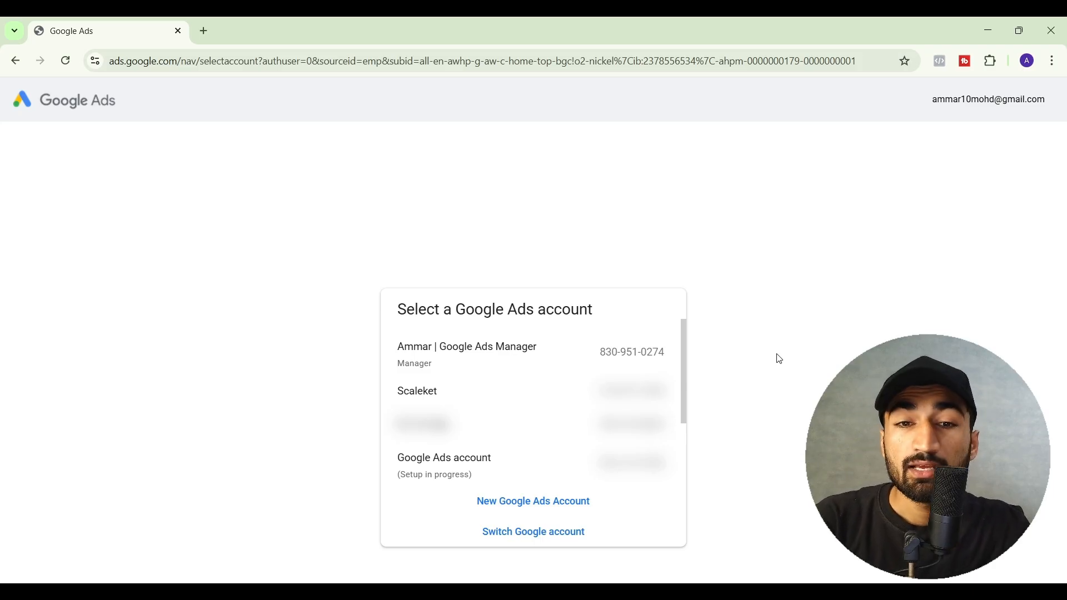
click(529, 503)
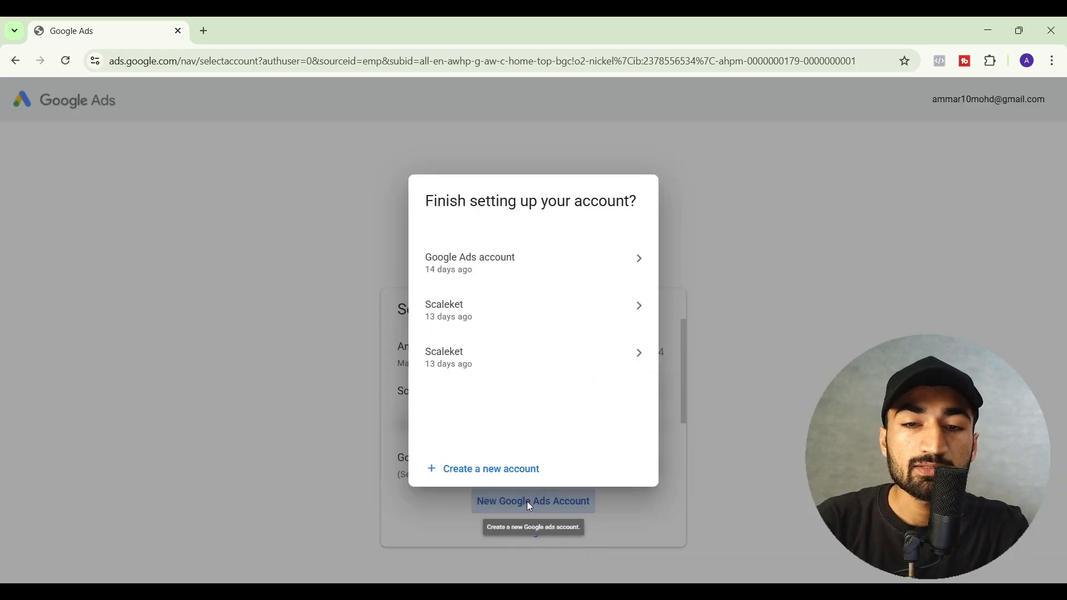
click(488, 469)
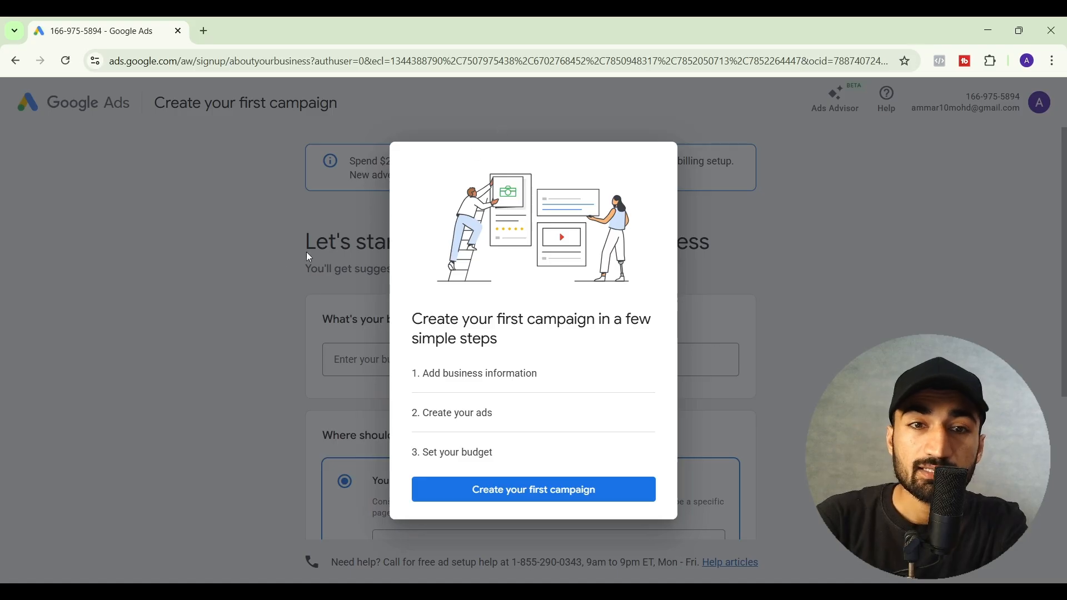
- Dismiss the campaign welcome overview and review the credit offer's Feb 19, 2026 spend deadline
click(241, 303)
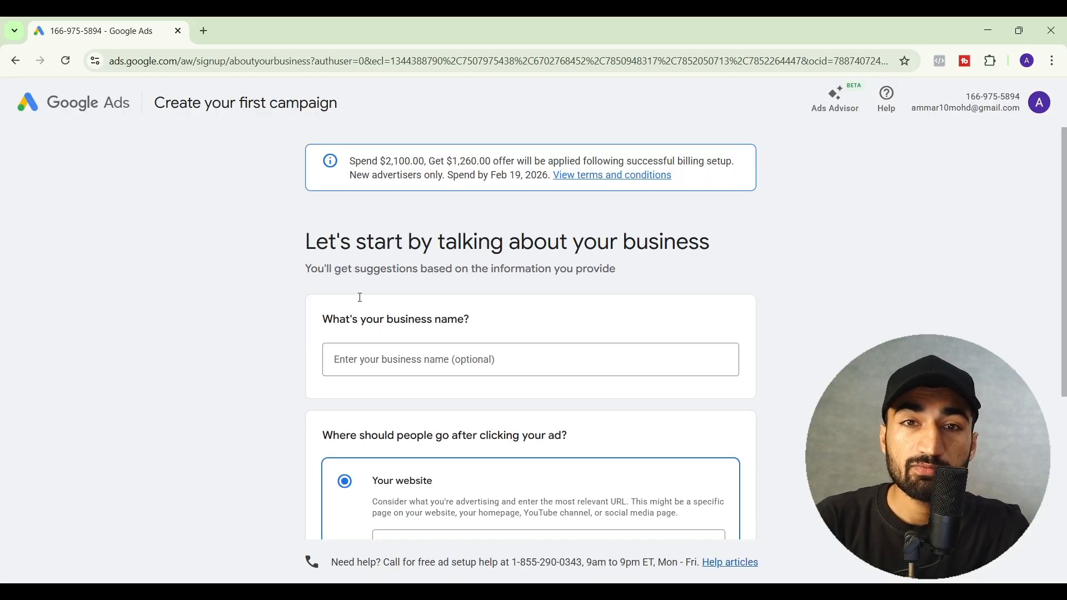
drag(351, 161, 549, 179)
click(548, 179)
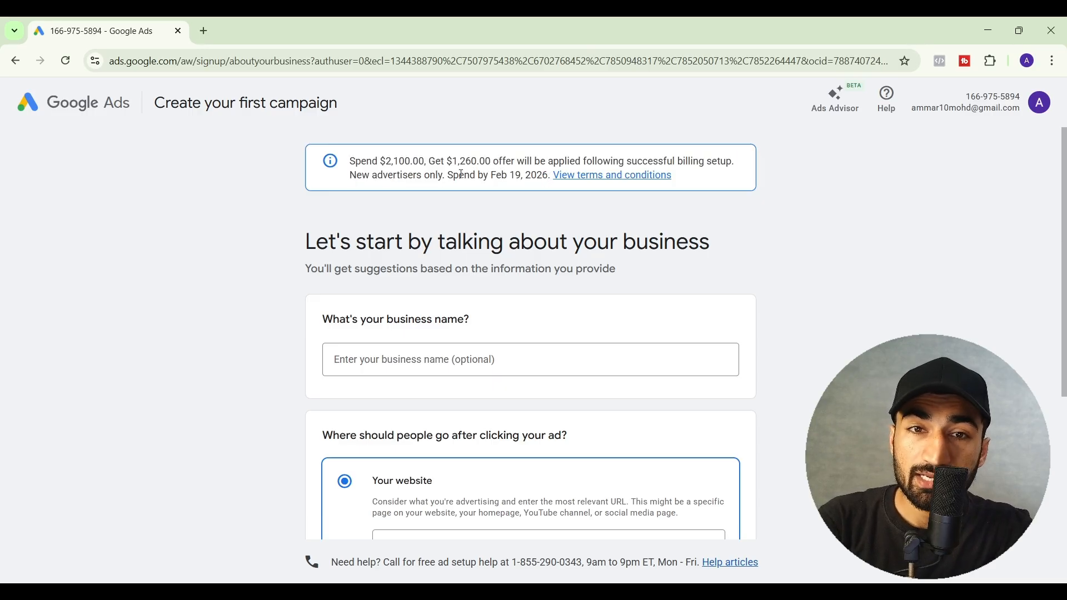
drag(453, 176, 548, 175)
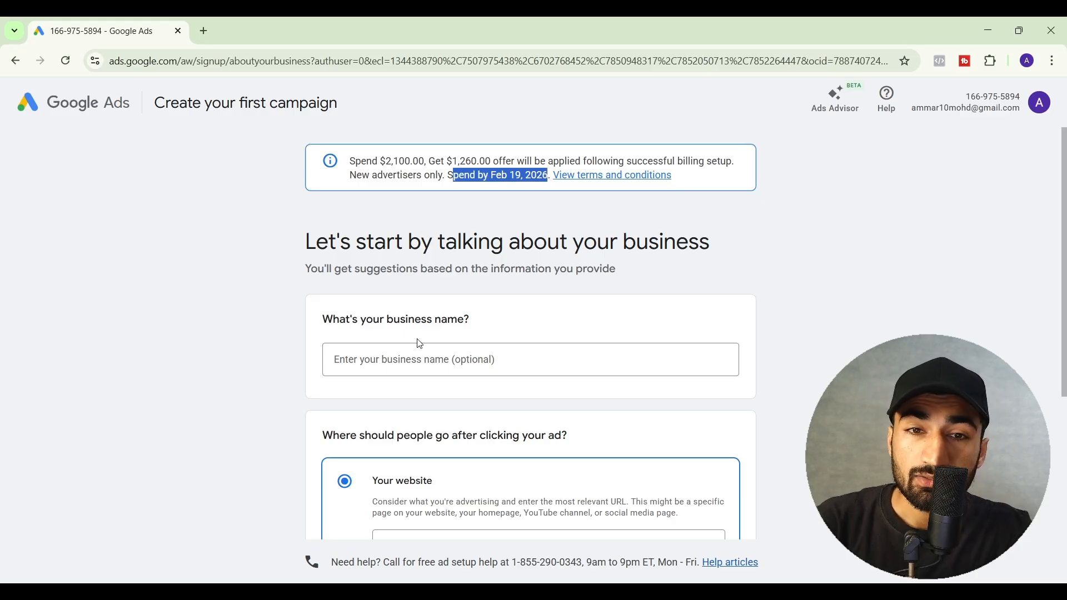
click(419, 359)
scroll(420, 368, down, 1)
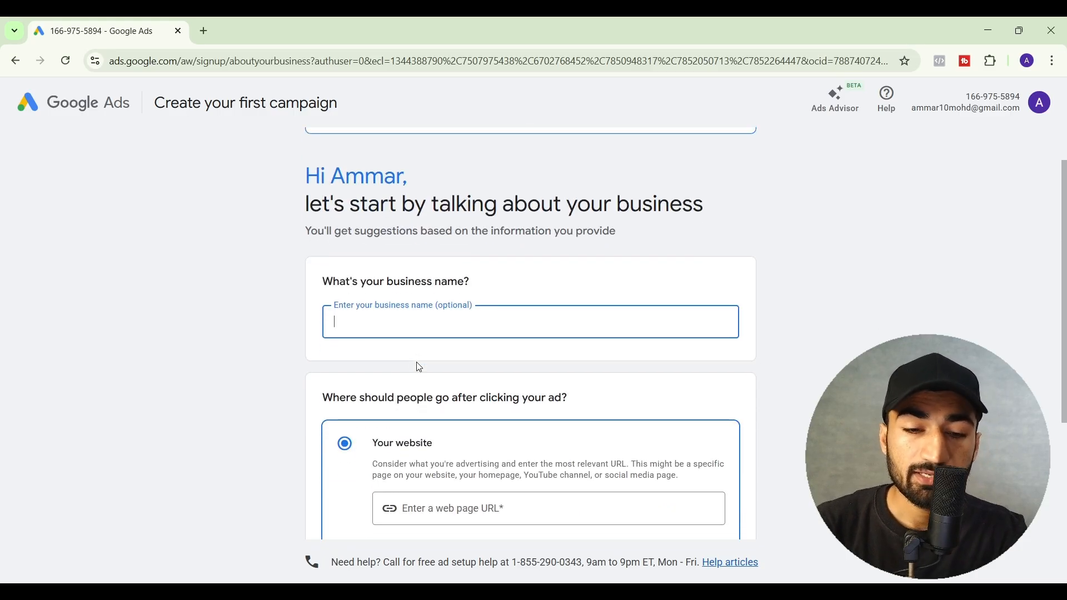
text(scaleket)
scroll(359, 367, down, 2)
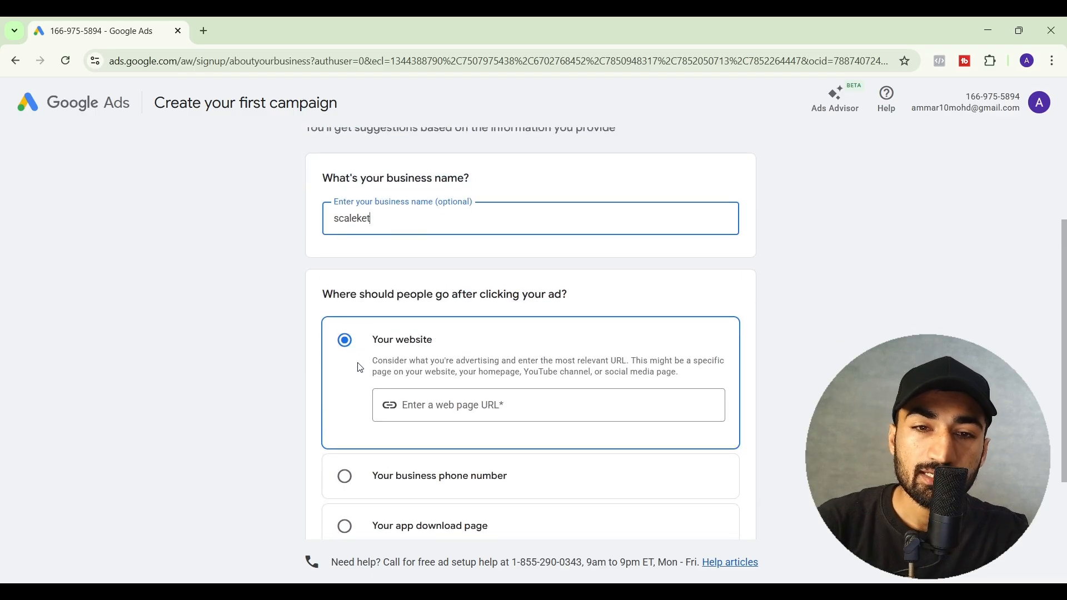
click(414, 405)
text(http)
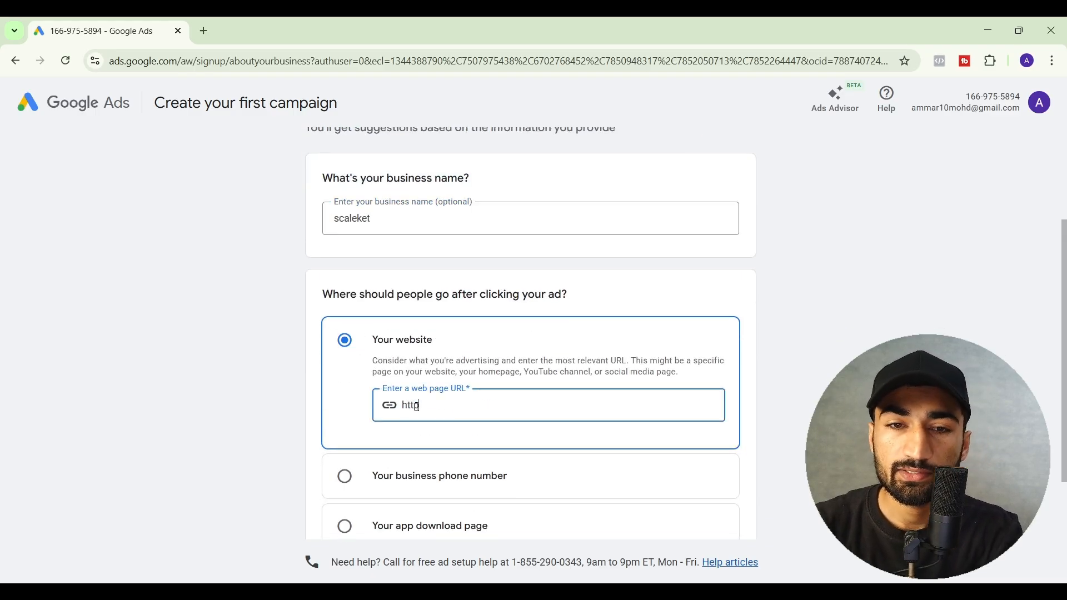
text(s://scaleket.com)
scroll(417, 410, down, 2)
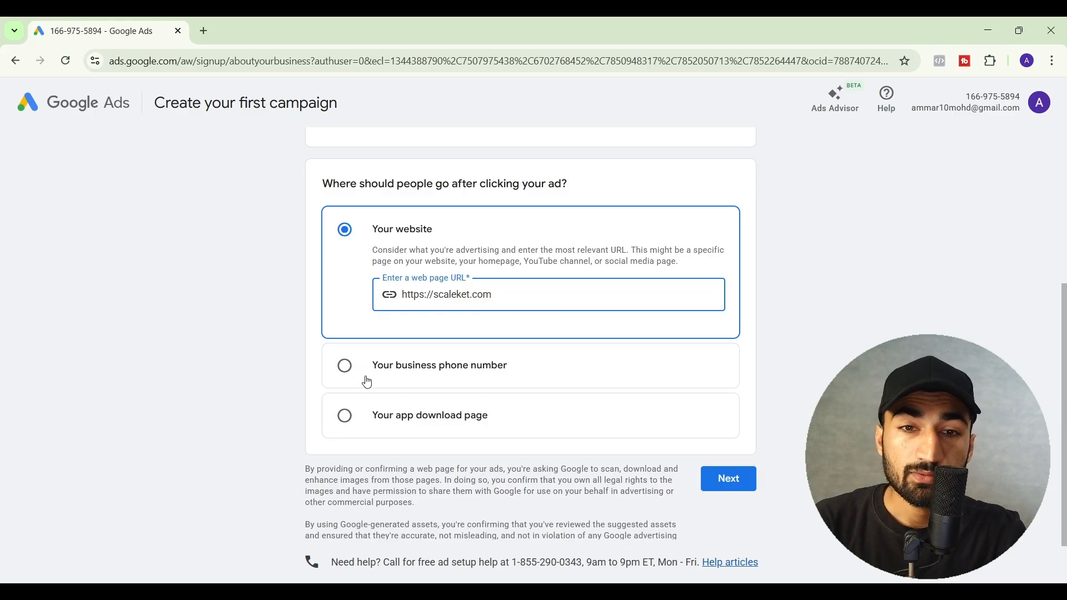
scroll(355, 414, down, 1)
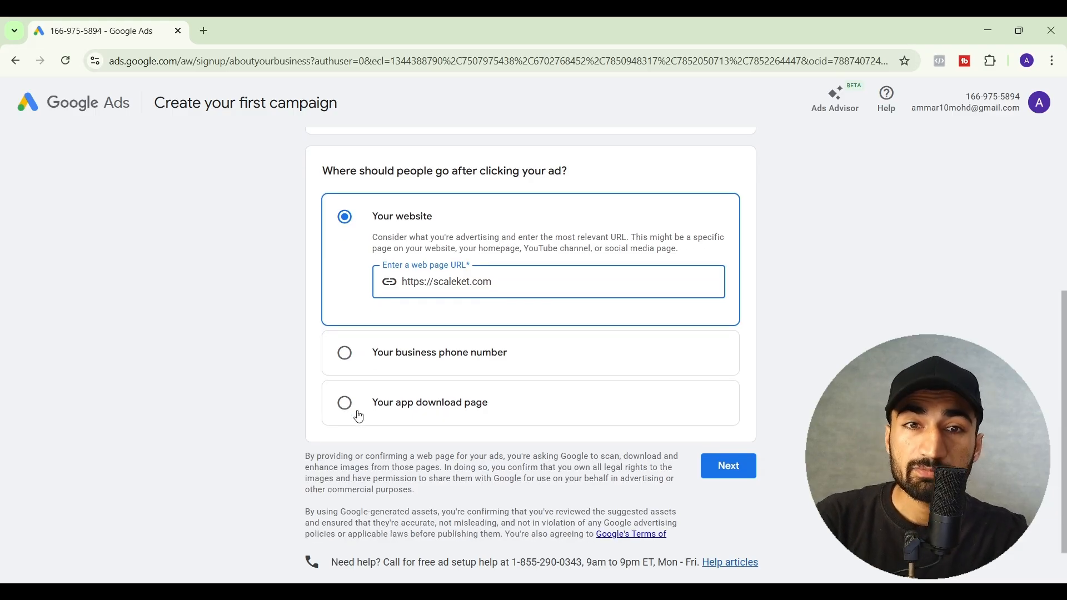
scroll(358, 416, up, 1)
scroll(356, 412, down, 1)
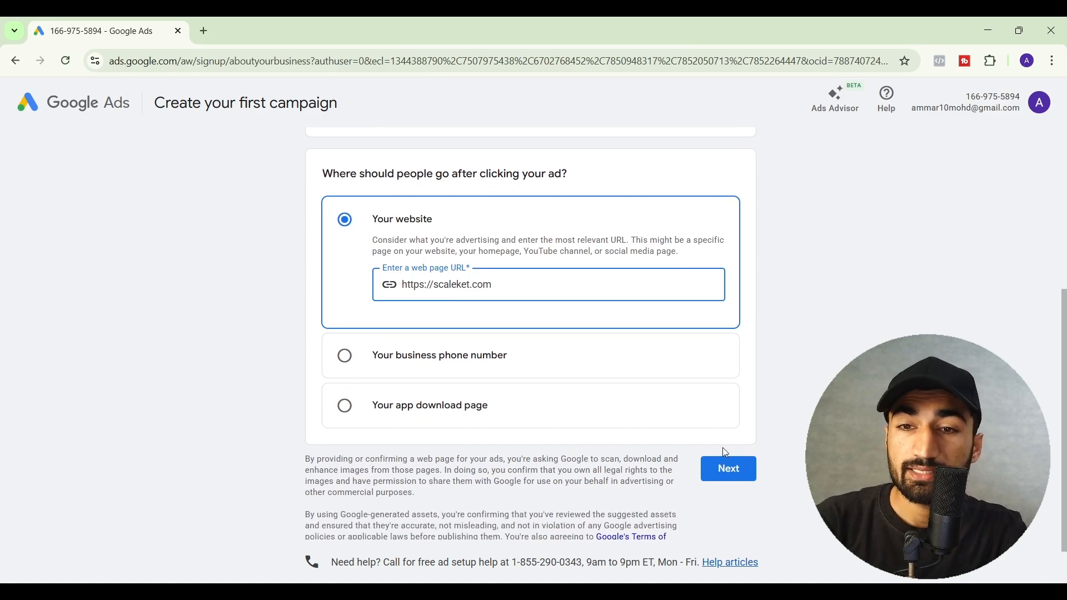
click(728, 480)
scroll(730, 481, down, 1)
click(733, 414)
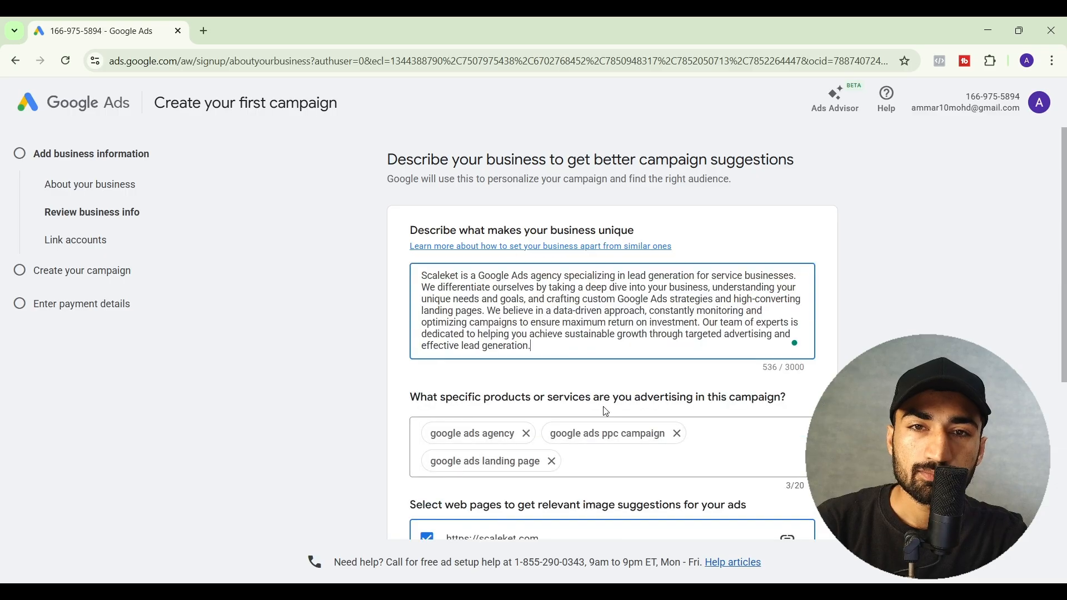
- Accept the suggested business description and skip linking Business Profile and YouTube accounts
scroll(383, 391, down, 2)
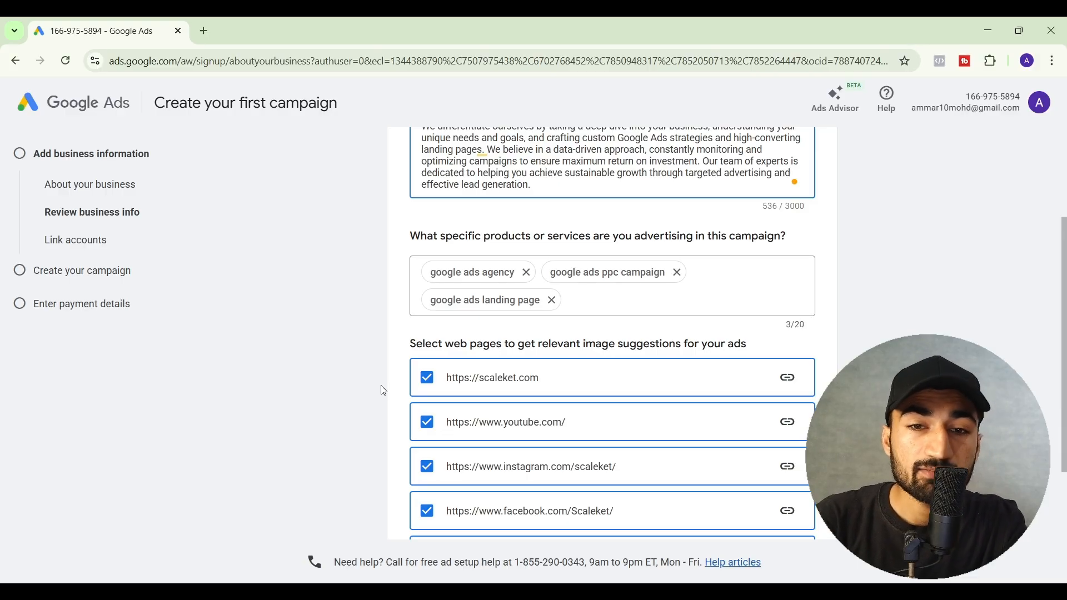
scroll(382, 388, down, 2)
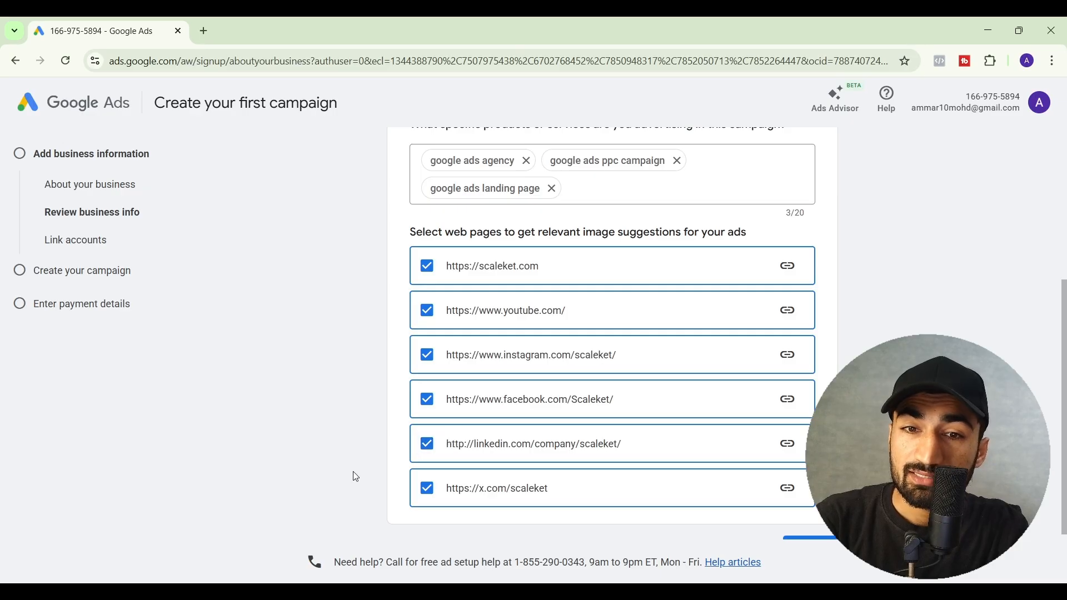
scroll(357, 477, down, 2)
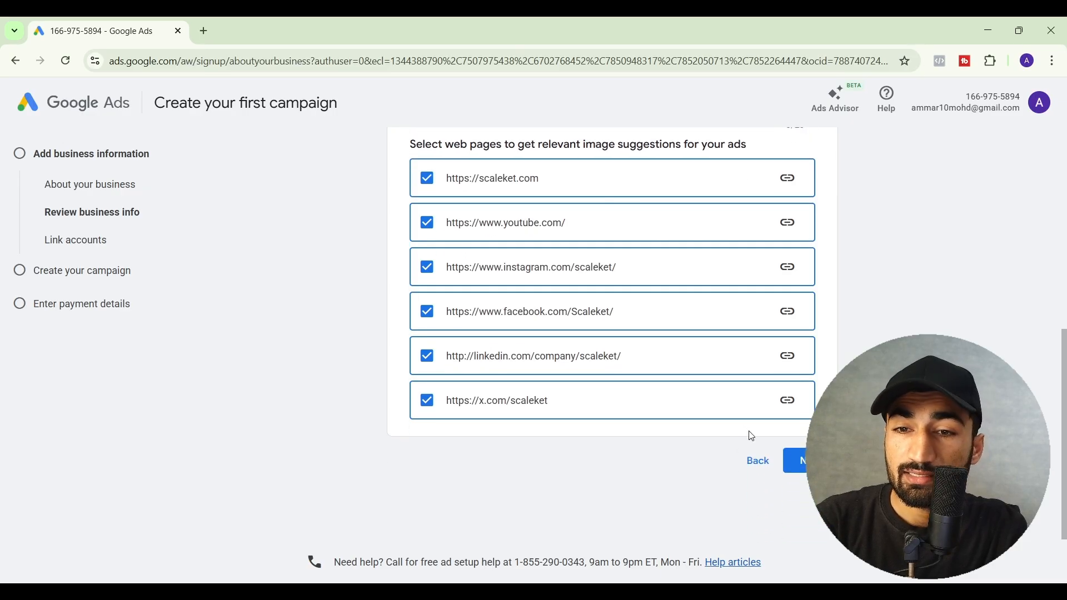
click(803, 469)
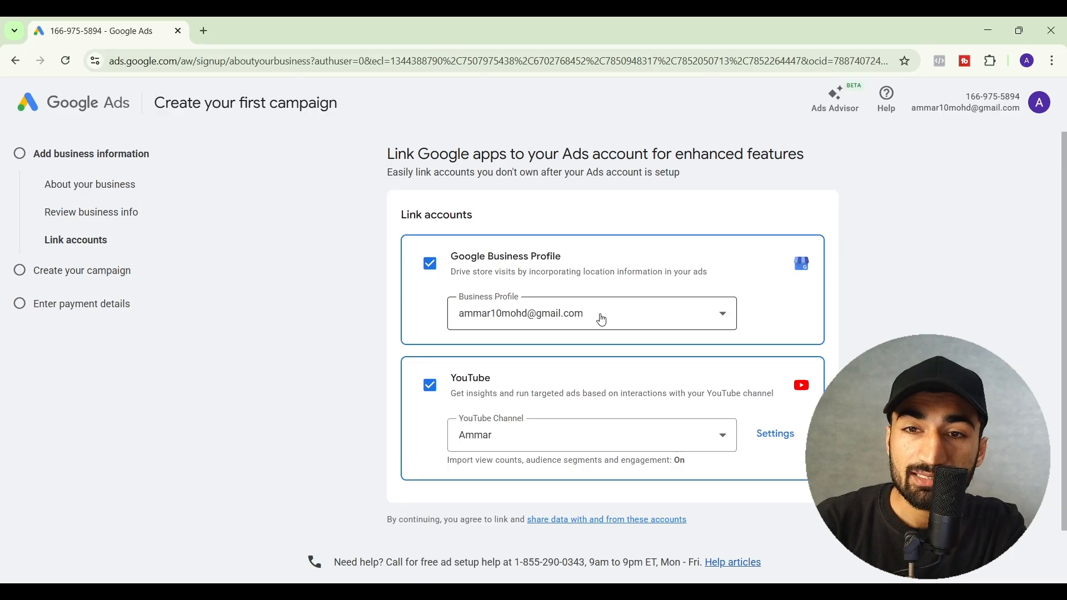
scroll(602, 320, down, 1)
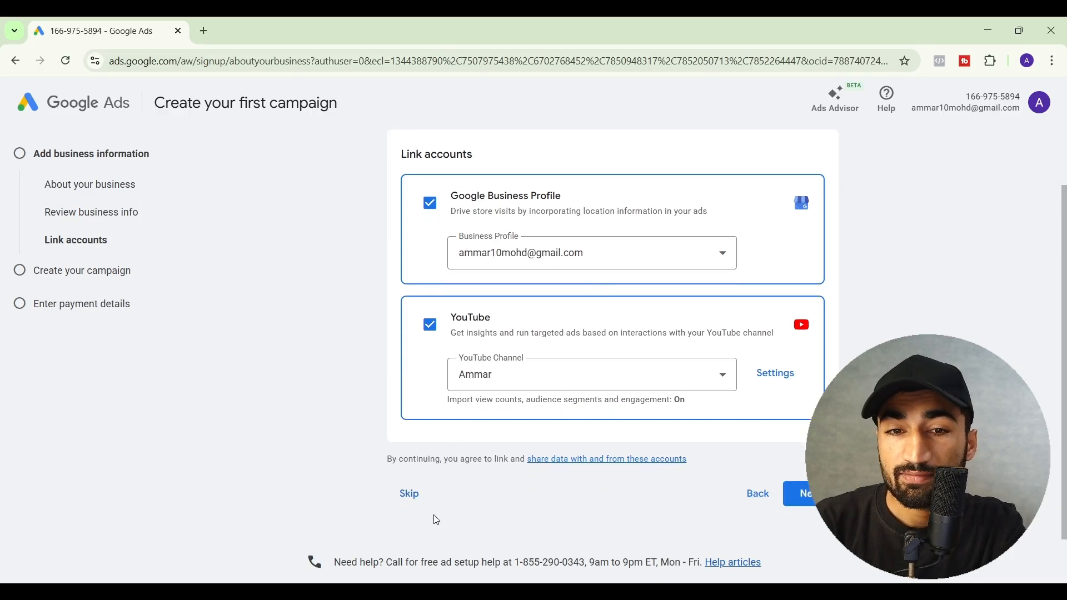
click(413, 502)
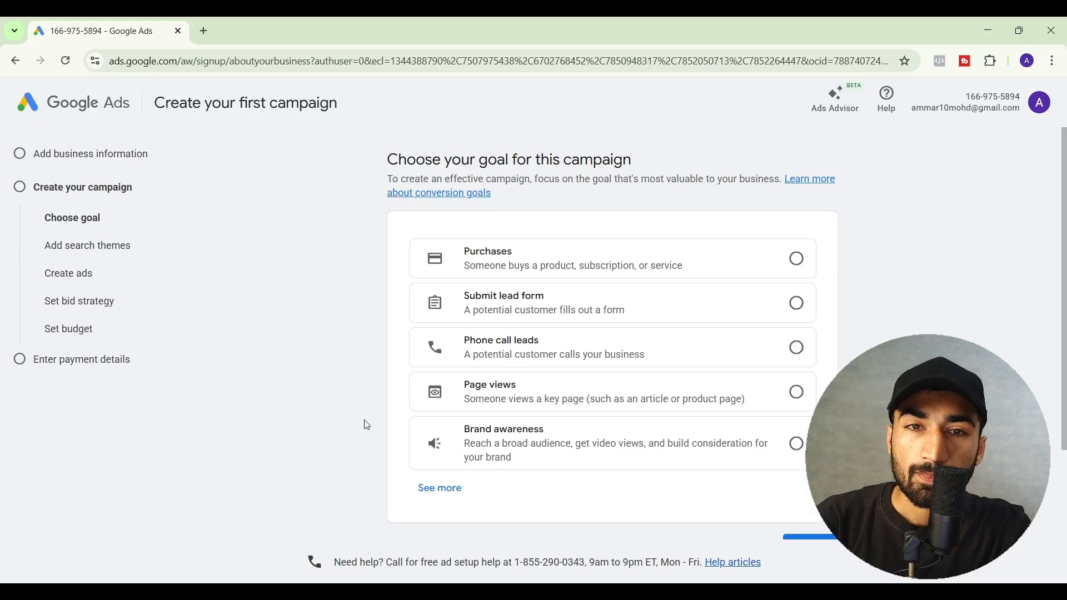
drag(389, 160, 624, 162)
click(623, 162)
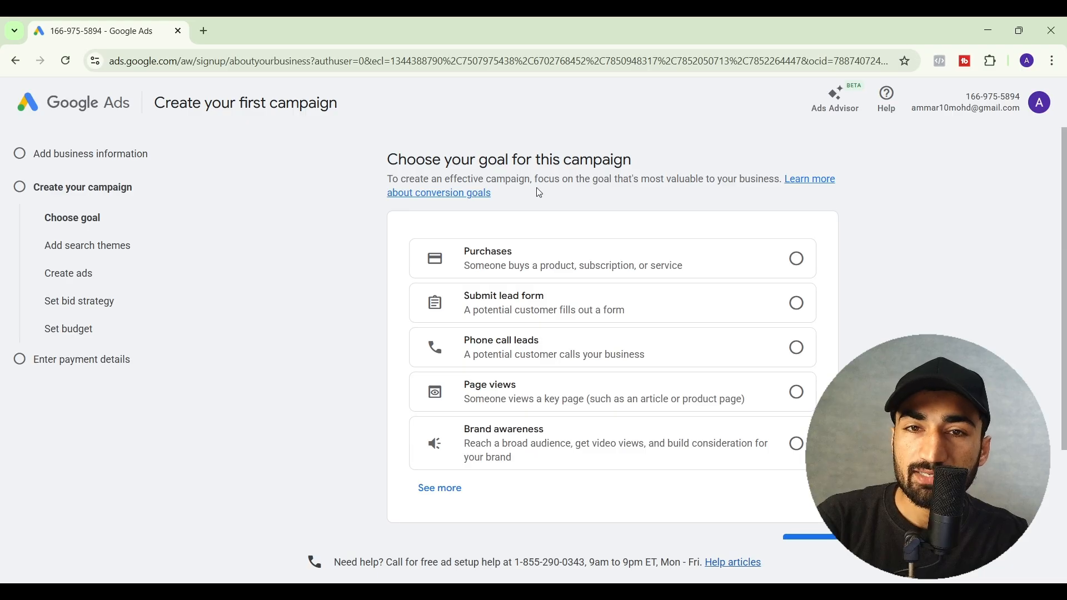
drag(535, 179, 776, 182)
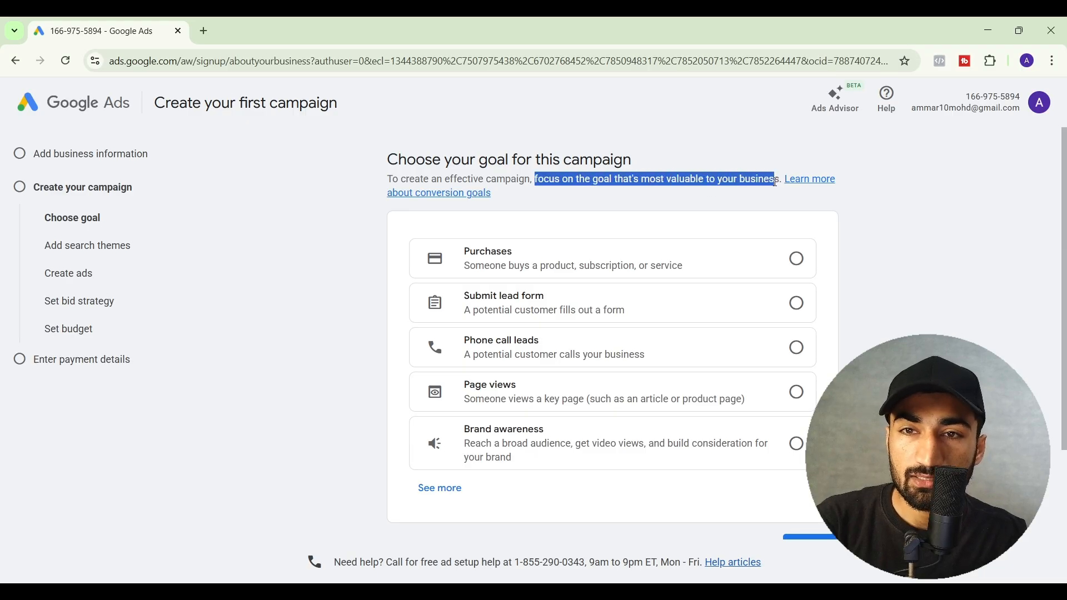
click(776, 182)
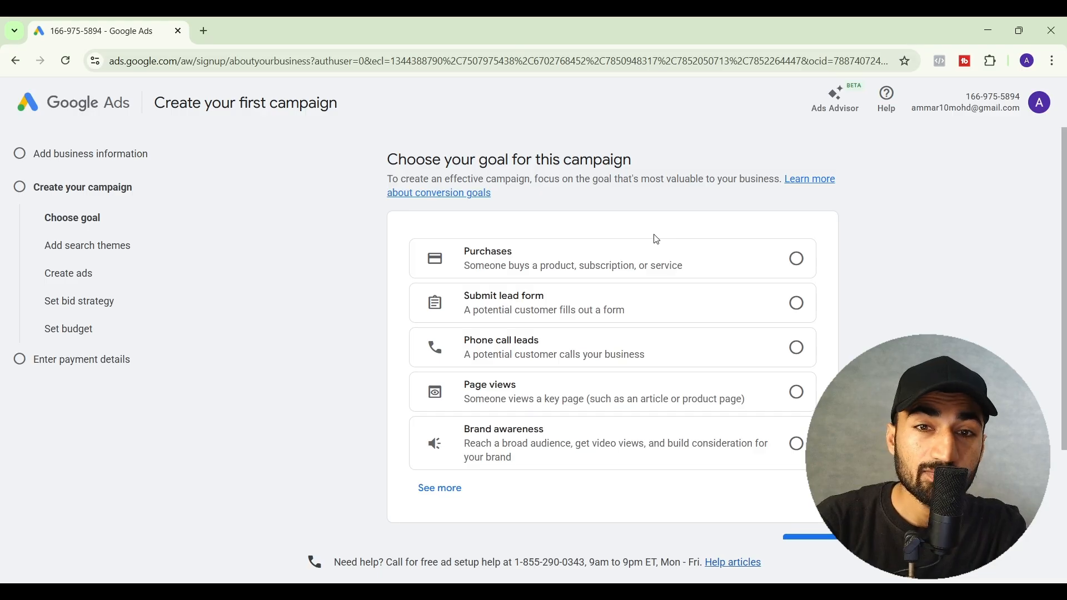
scroll(645, 242, down, 2)
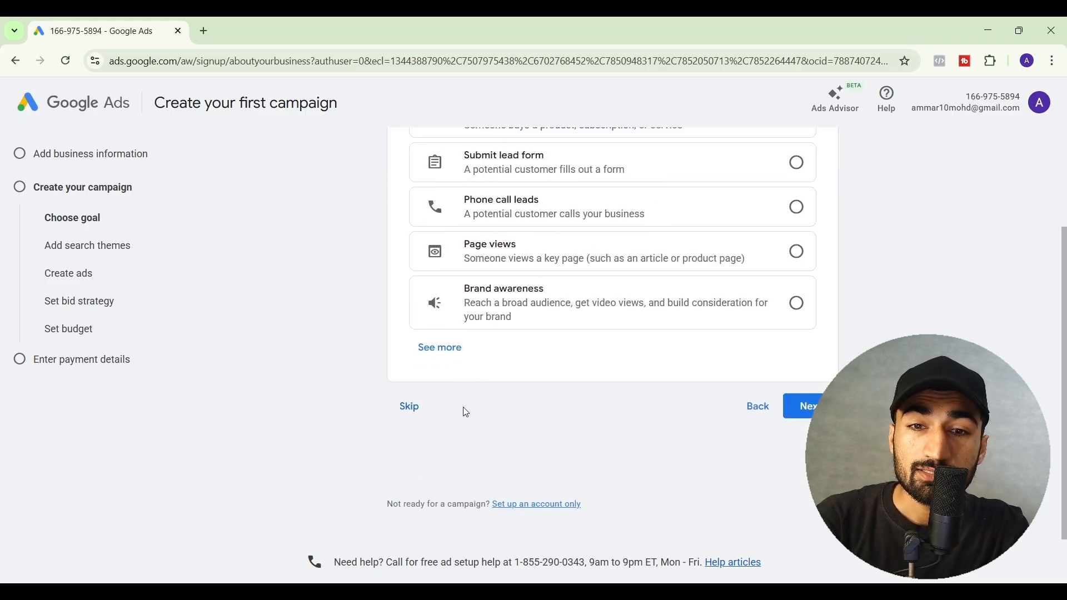
scroll(466, 412, up, 2)
scroll(512, 377, down, 1)
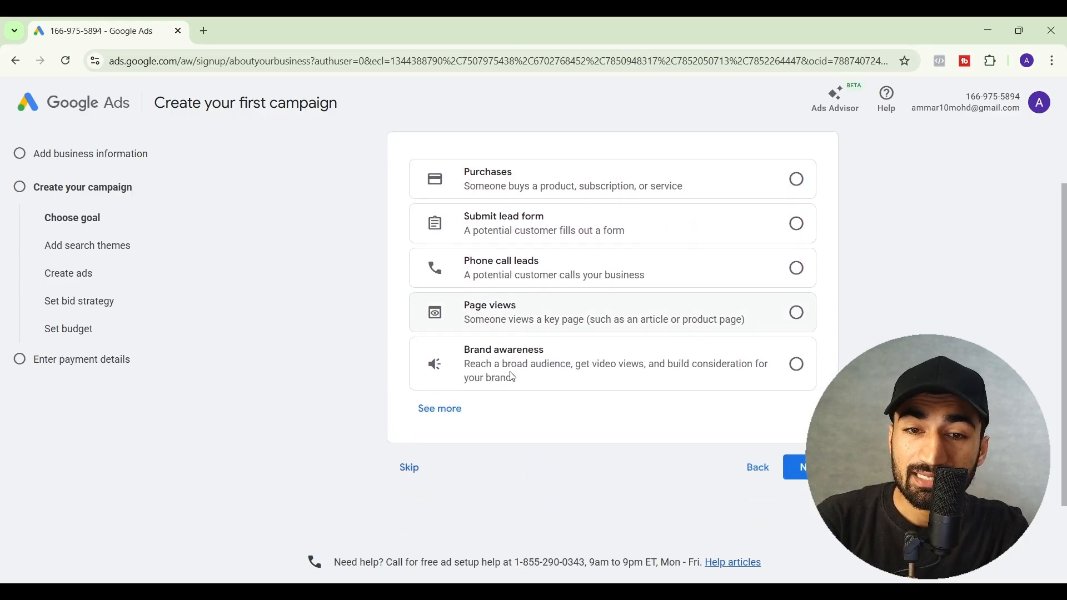
scroll(512, 378, down, 1)
scroll(634, 372, down, 1)
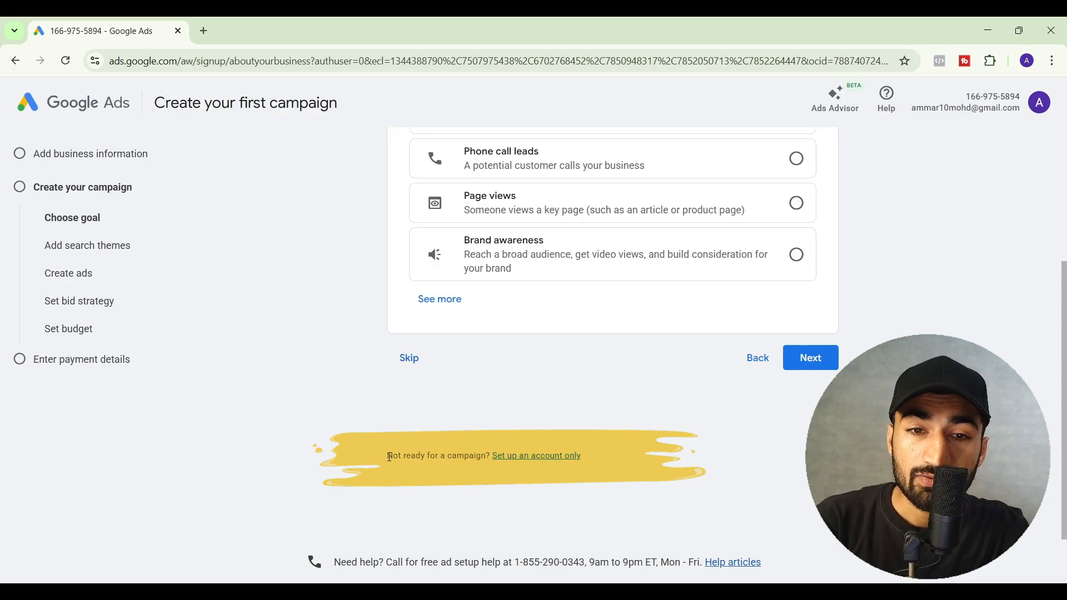
drag(391, 456, 590, 457)
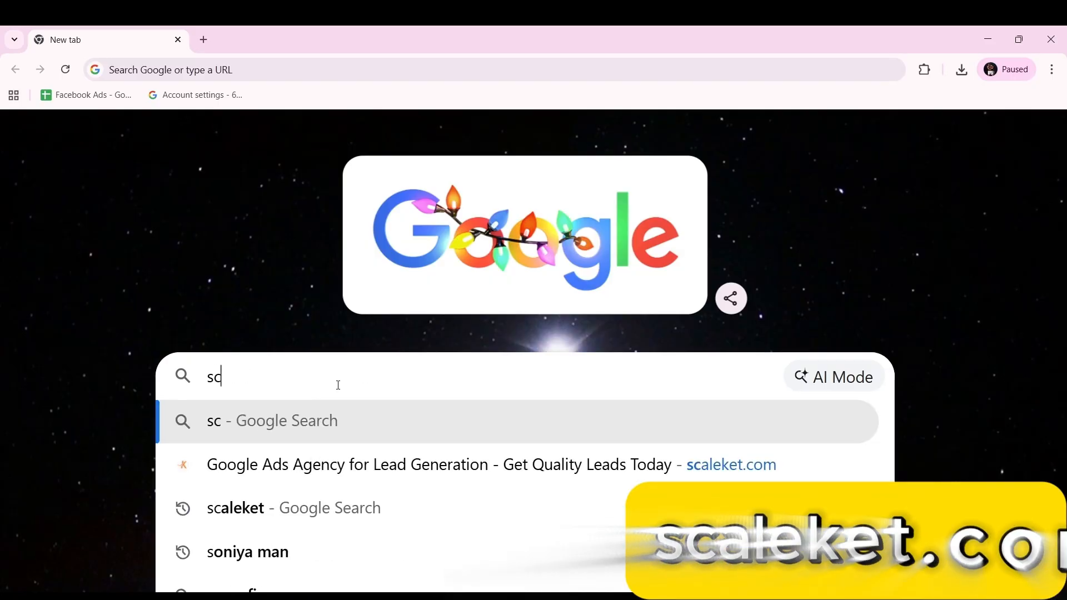
- Visit scaleket.com and request a free audit, then choose to set up the account without a campaign
text(aleket.com)
key(Return)
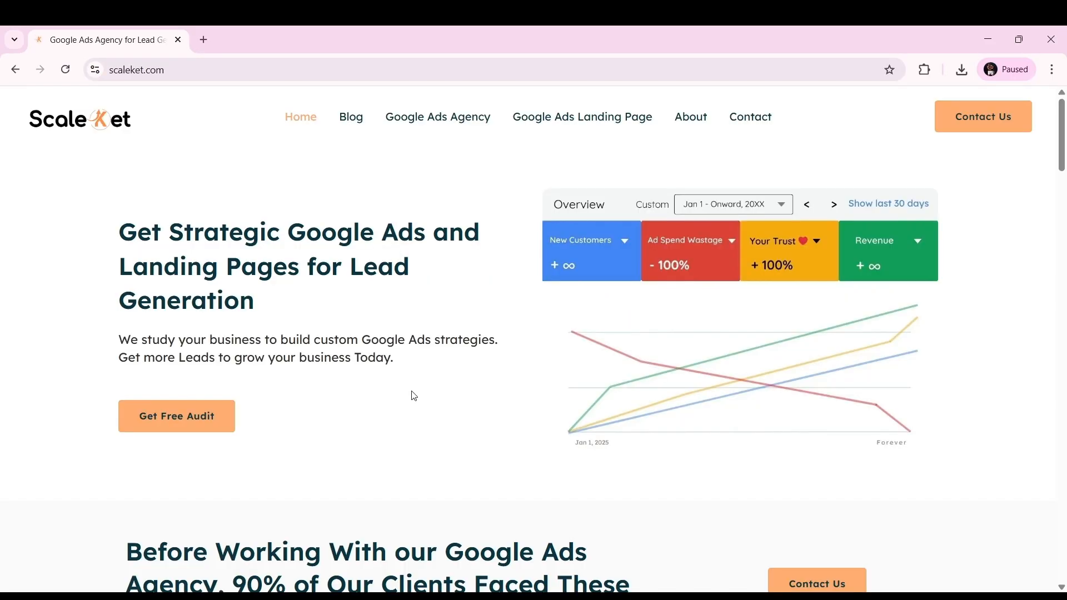
click(198, 425)
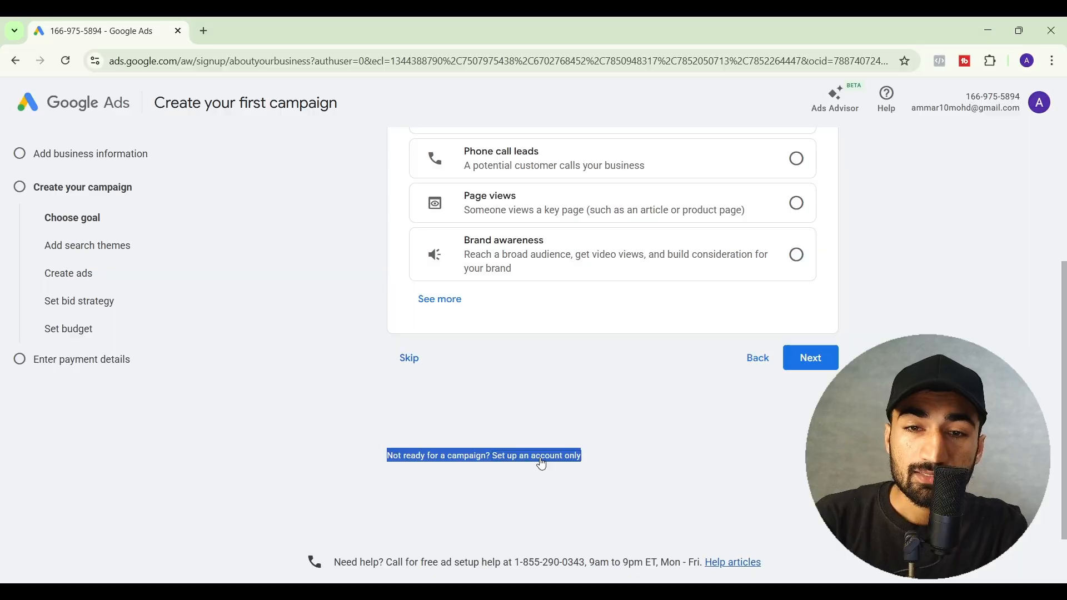
click(543, 459)
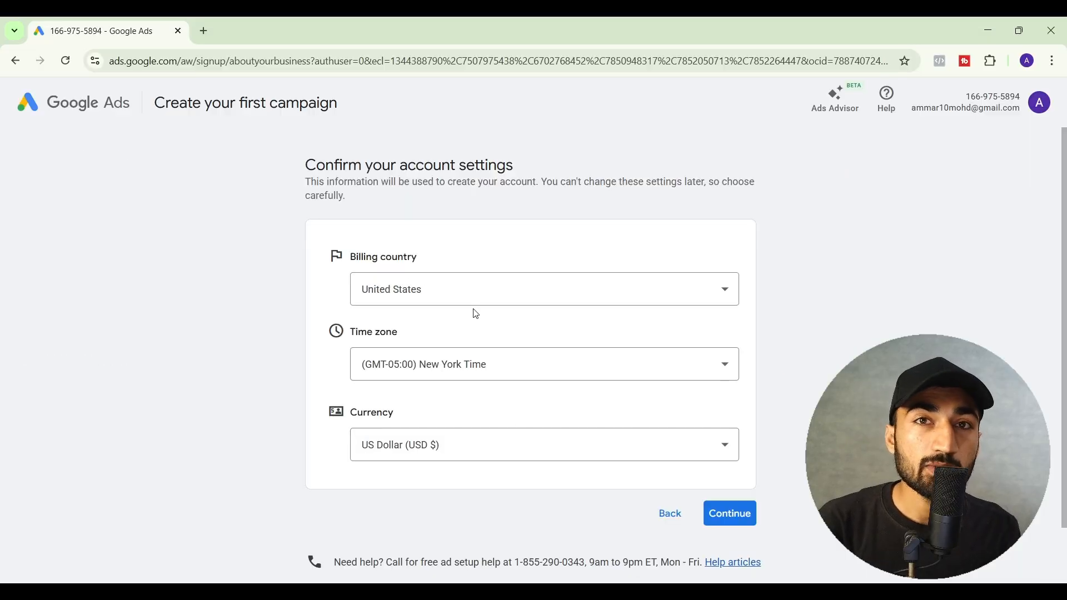
- Keep United States as billing country and US Dollar as currency
click(500, 295)
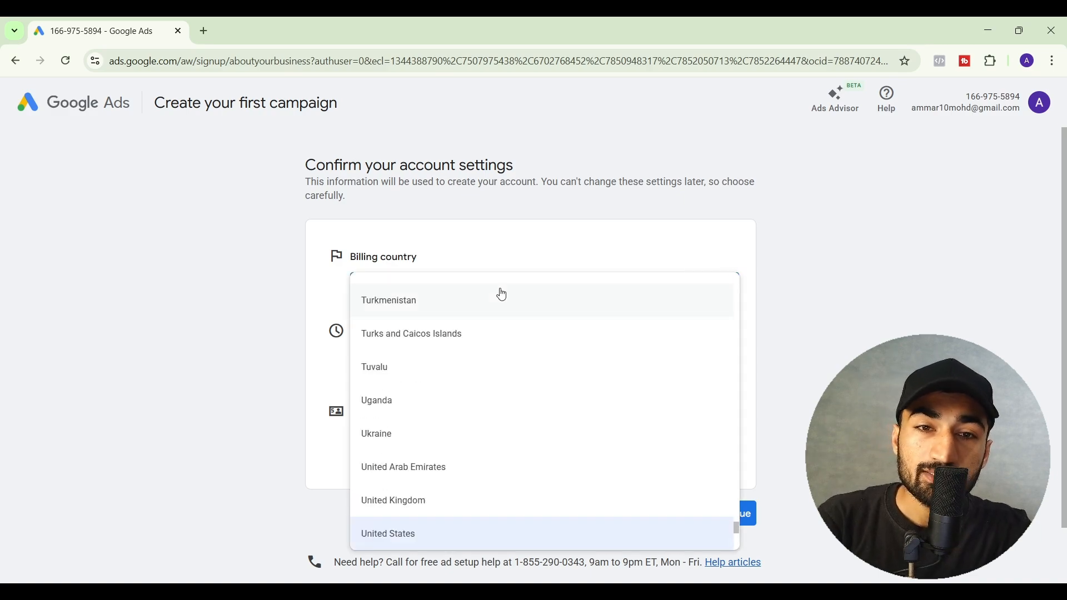
click(466, 249)
scroll(463, 247, down, 1)
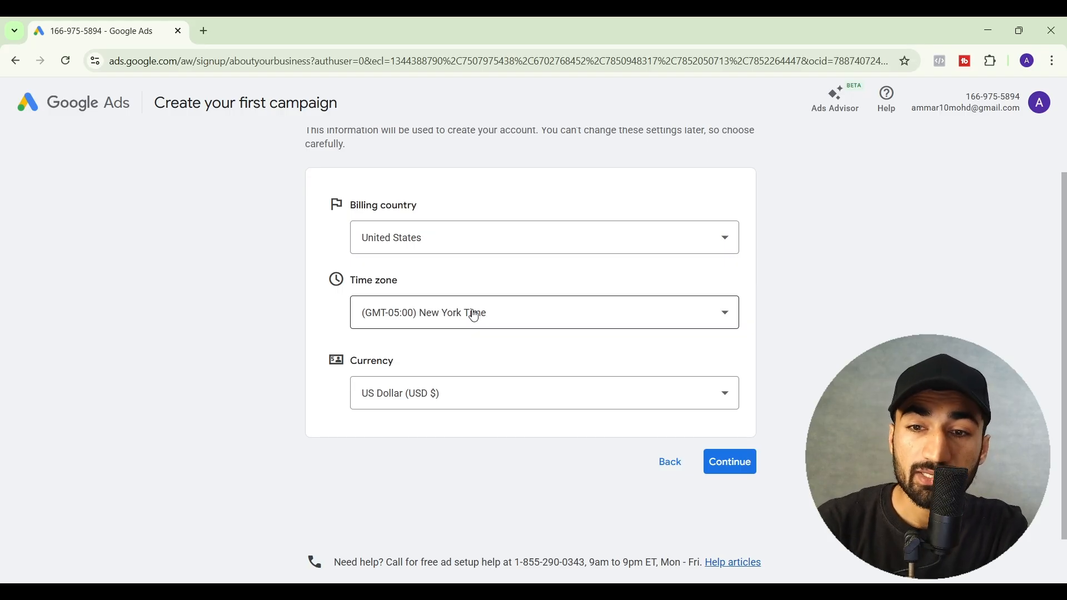
click(452, 394)
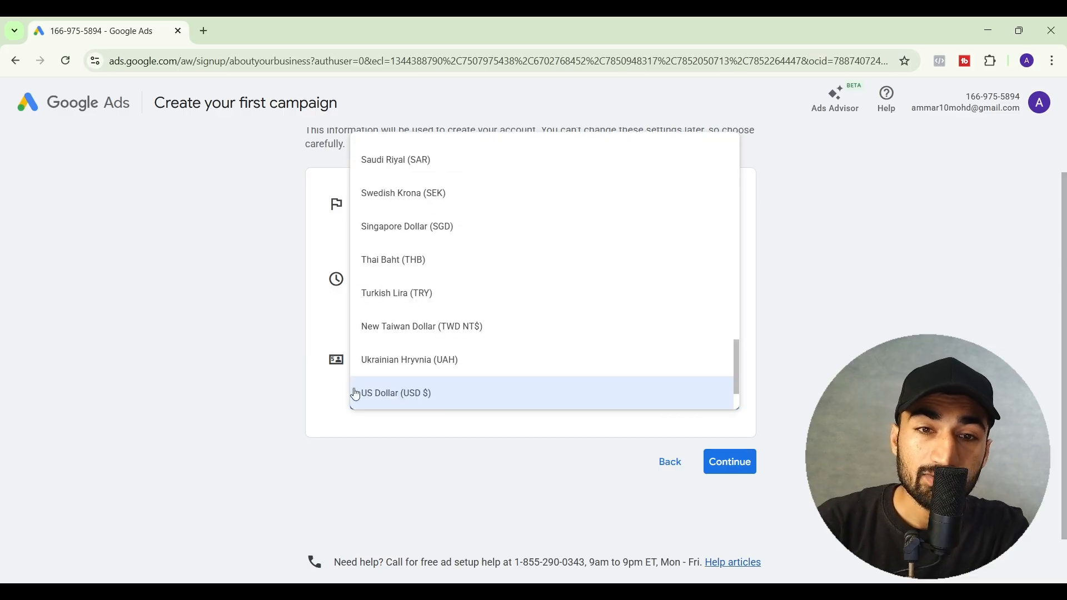
click(313, 411)
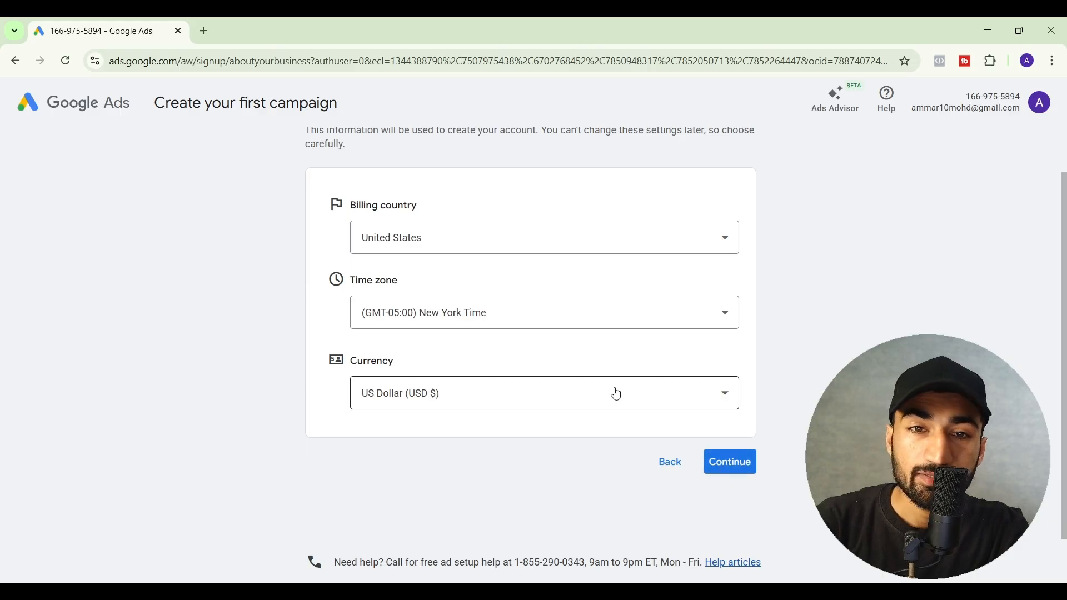
scroll(628, 400, down, 3)
scroll(628, 400, up, 1)
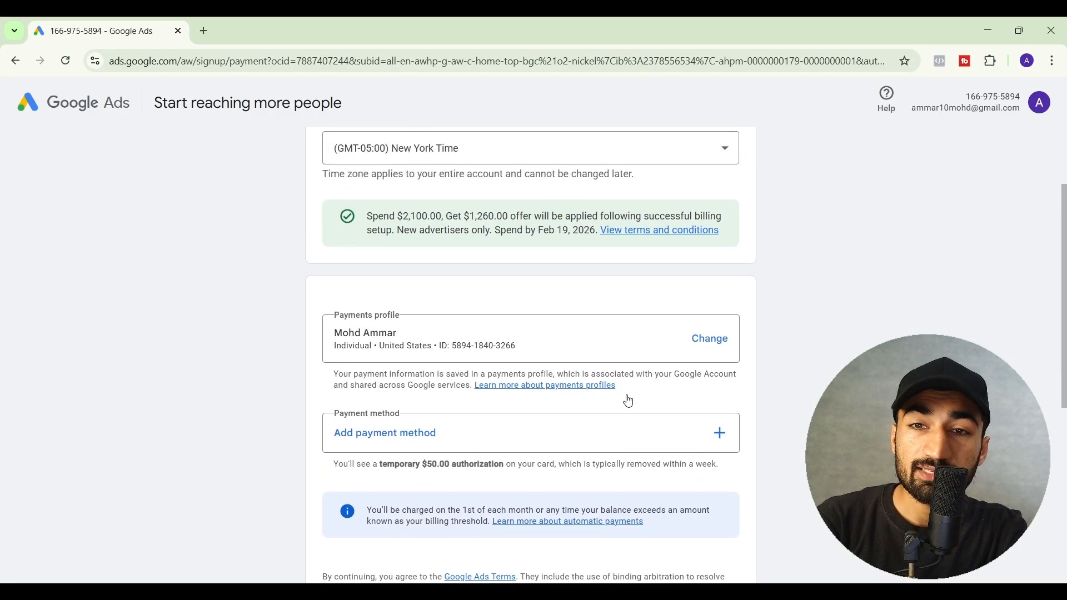
click(711, 347)
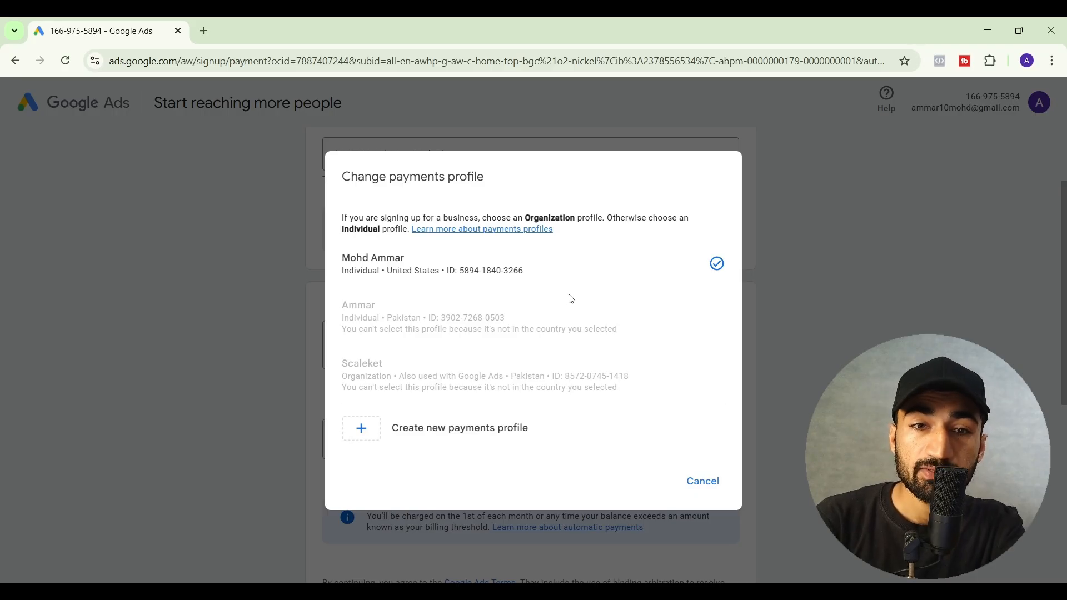
click(362, 432)
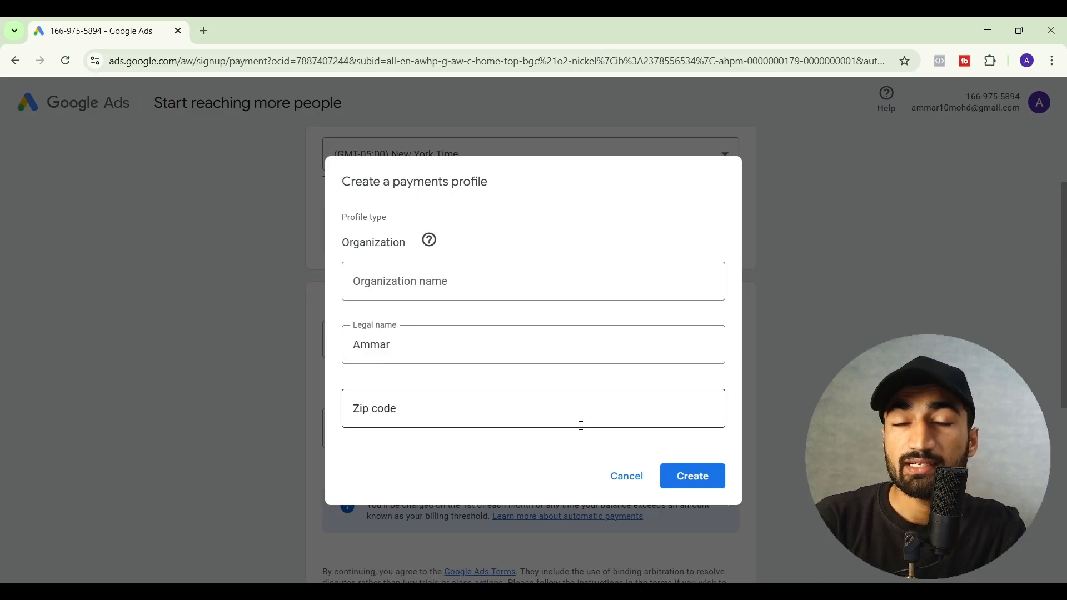
click(625, 483)
click(701, 480)
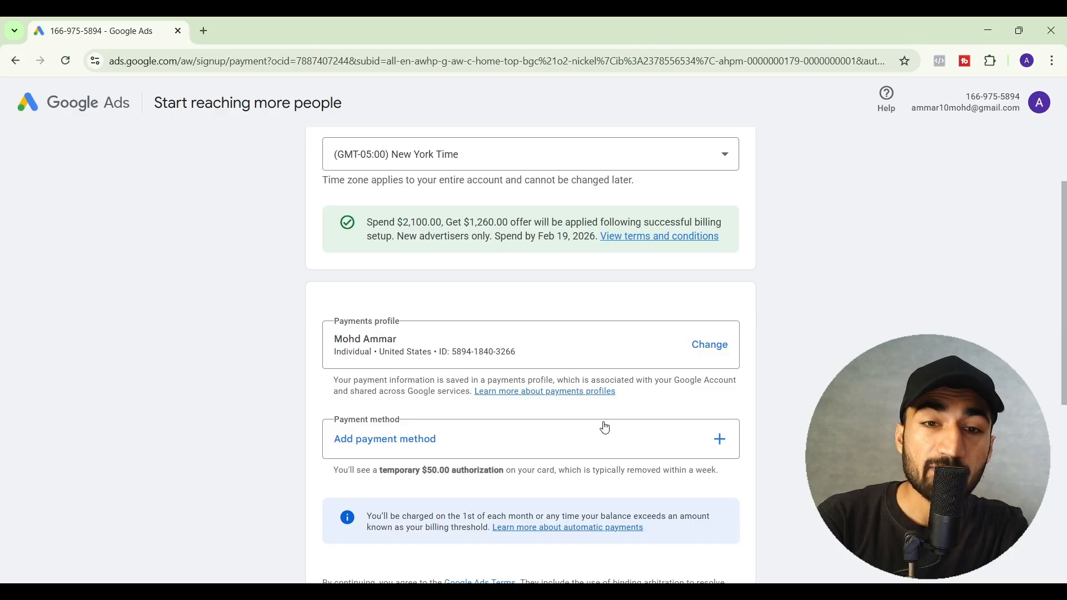
scroll(605, 427, down, 1)
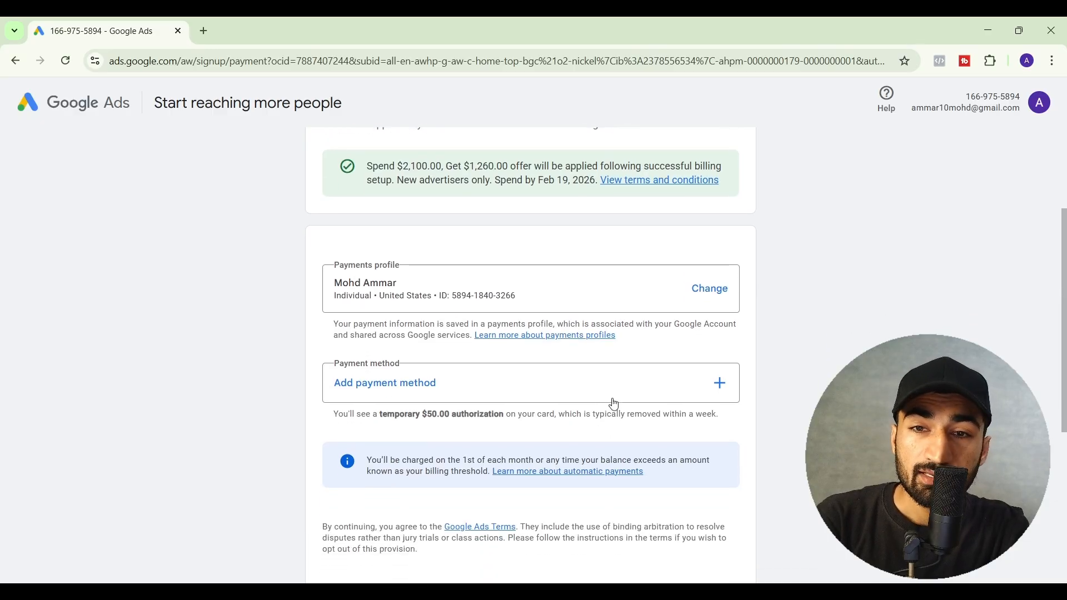
click(705, 393)
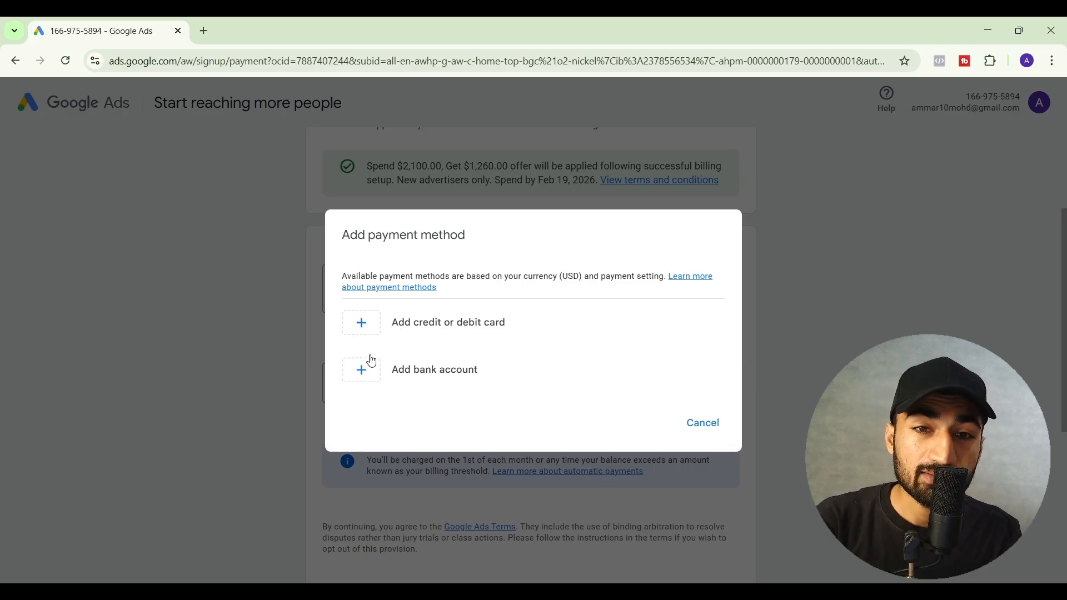
click(362, 325)
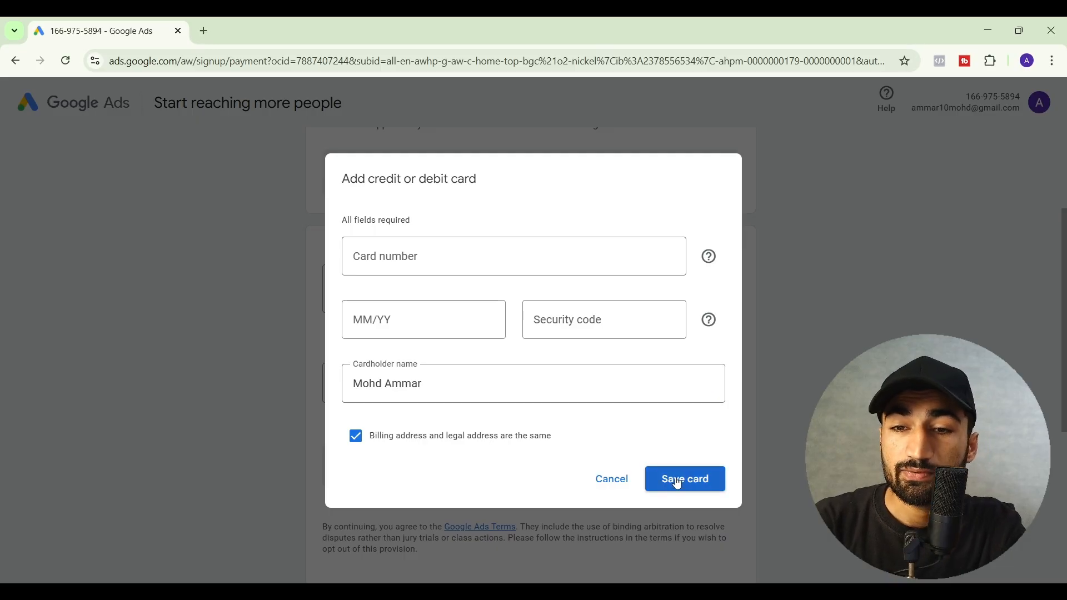
click(622, 481)
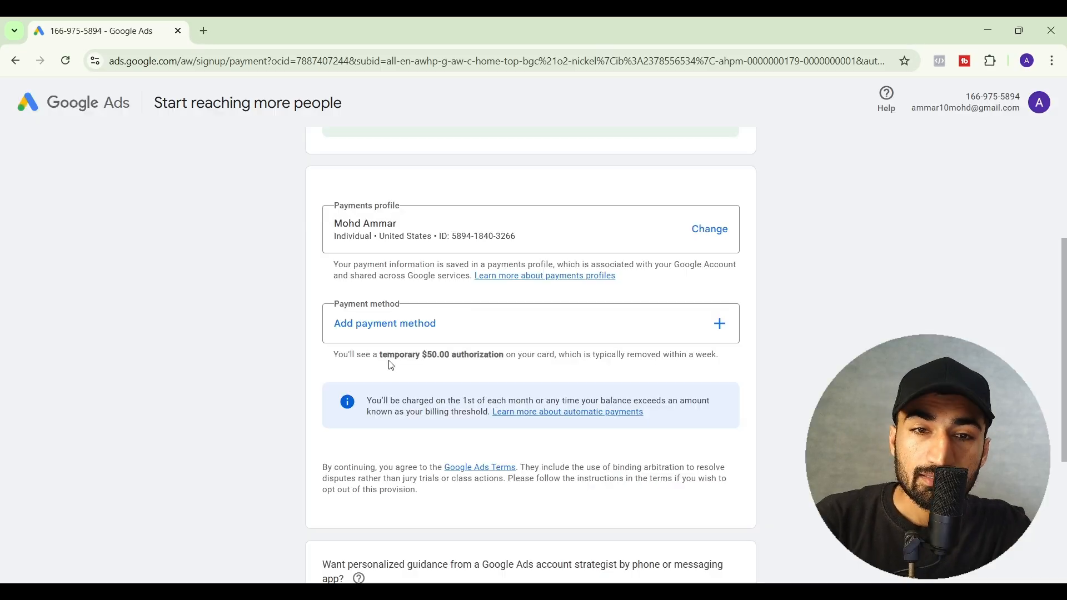
drag(334, 355, 720, 354)
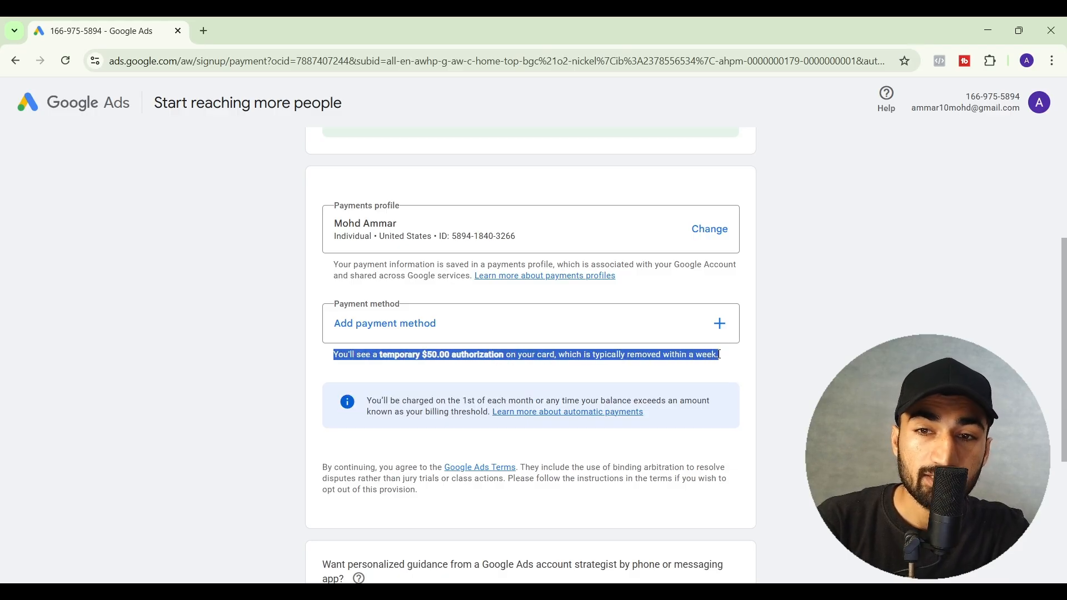
click(719, 354)
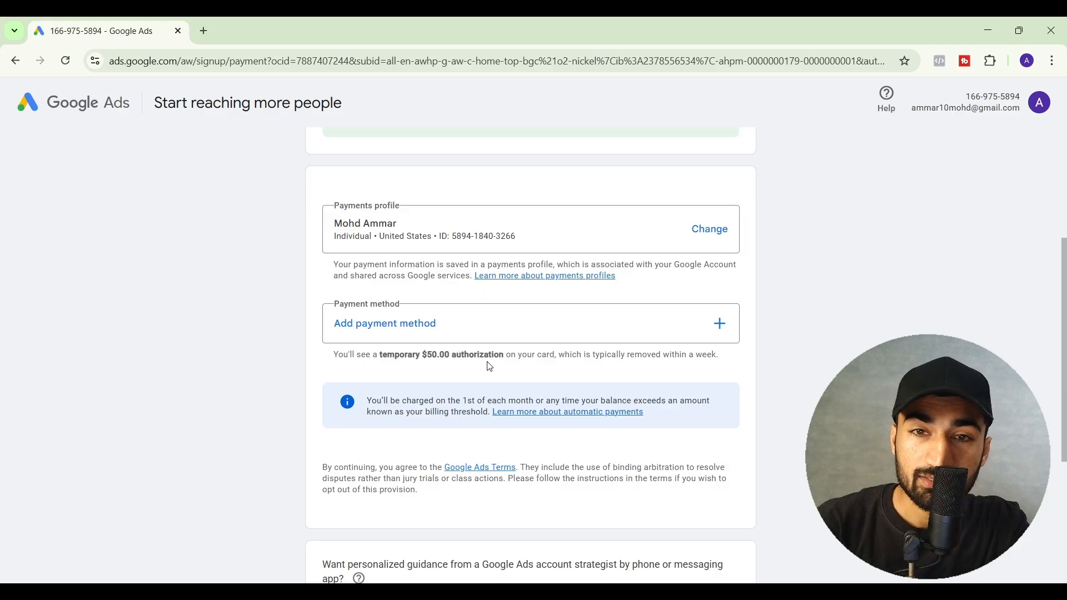
scroll(478, 365, up, 1)
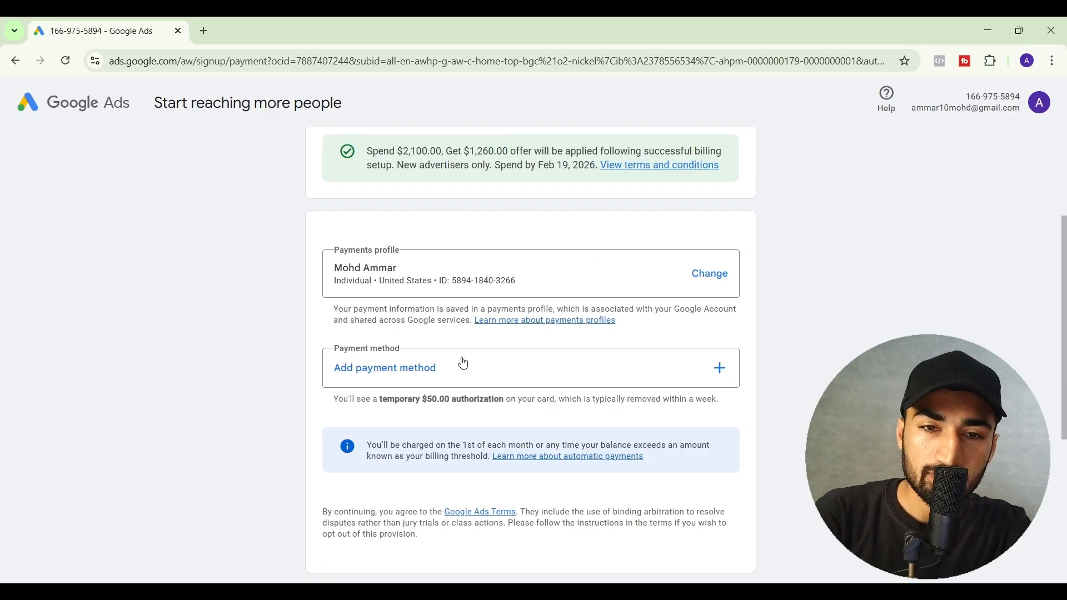
drag(369, 443, 490, 459)
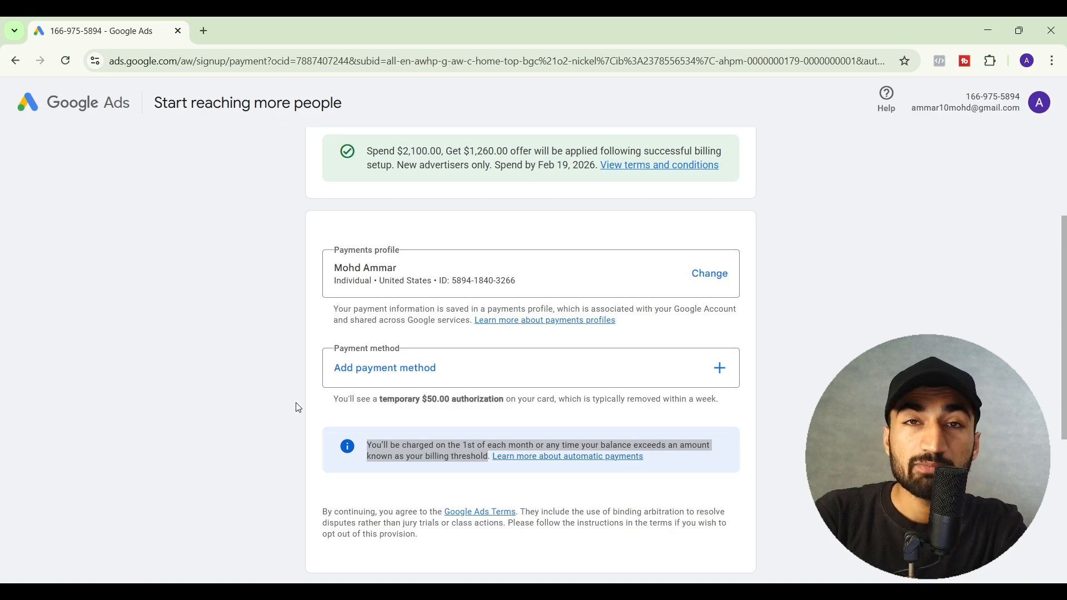
scroll(296, 407, down, 3)
scroll(307, 404, up, 1)
scroll(306, 402, down, 3)
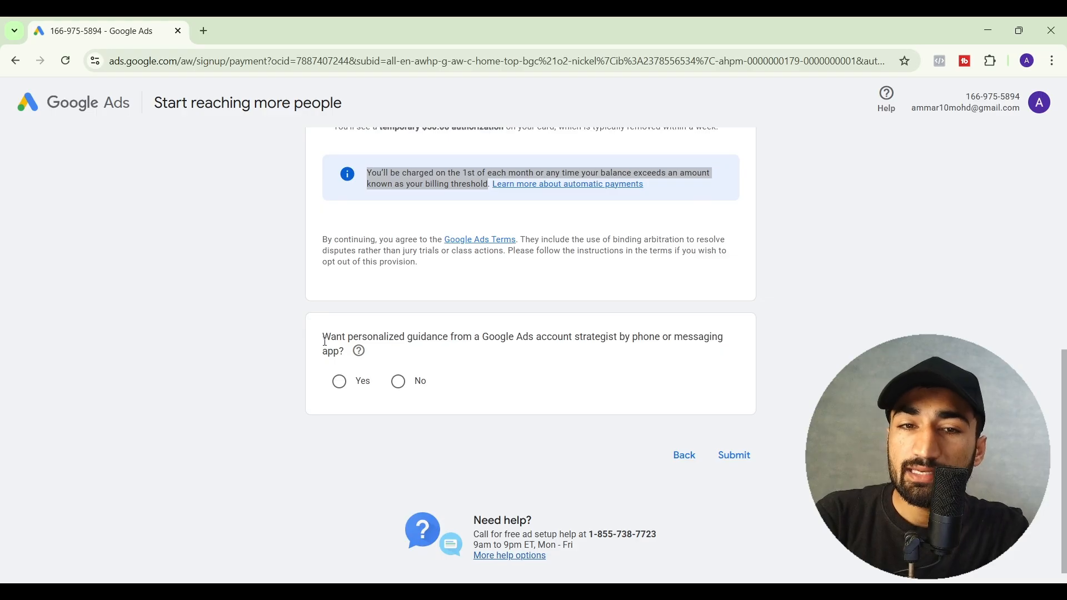
- Answer No to account strategist guidance and submit the payment setup form
drag(325, 342, 353, 351)
click(610, 352)
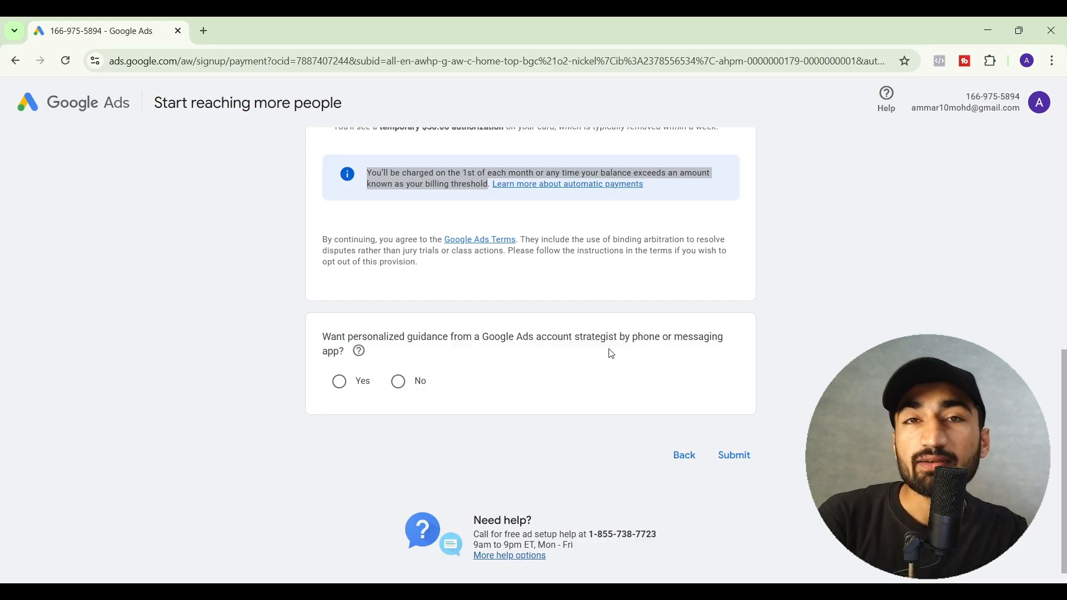
click(398, 383)
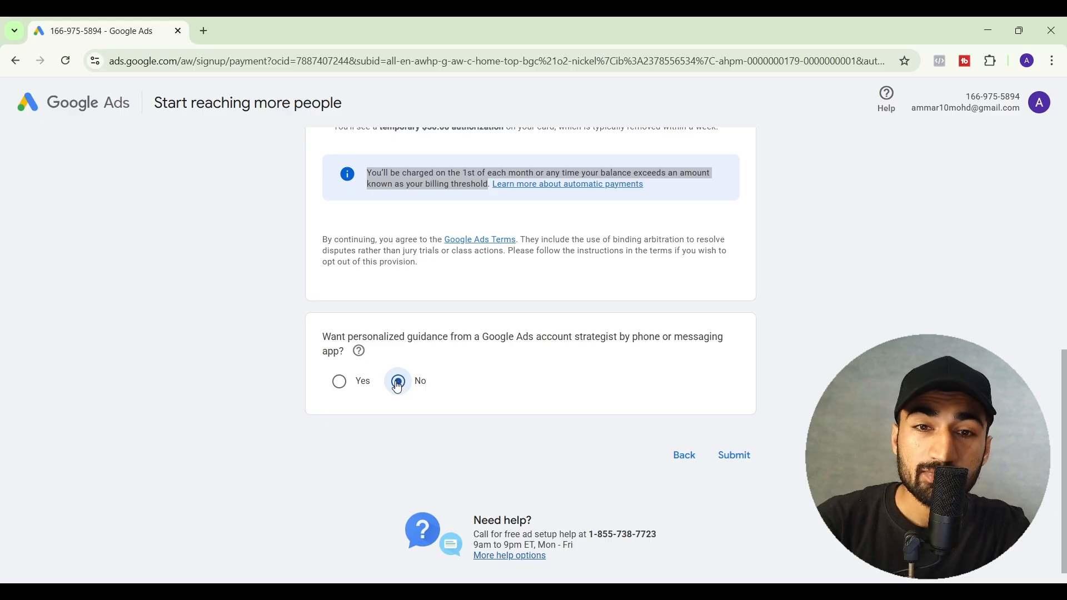
click(736, 464)
- Close the two leftover signup tabs and hide the no-ads-running notice
click(178, 32)
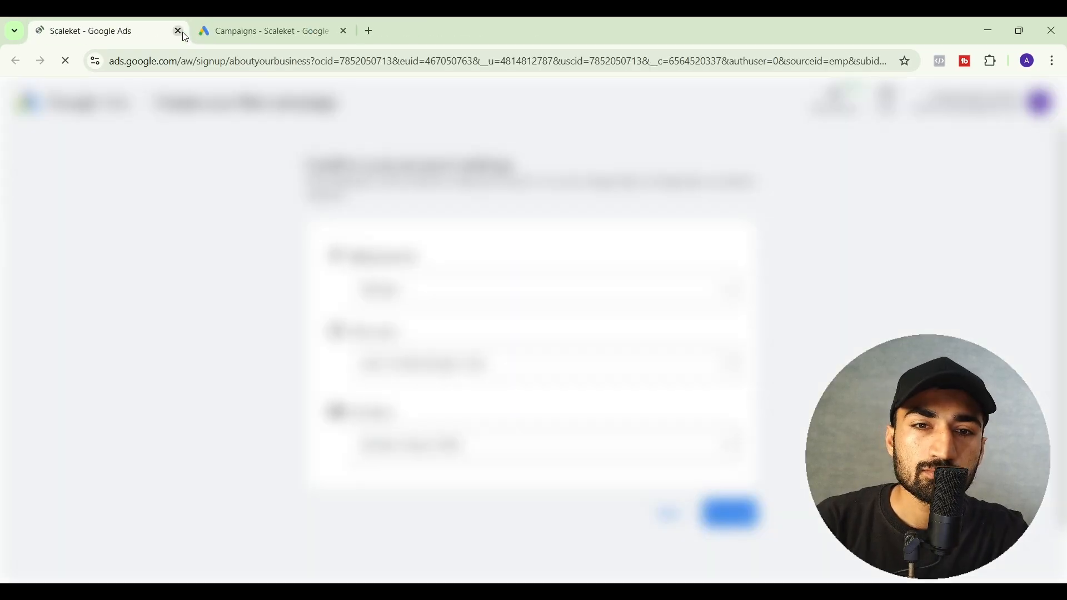
click(178, 32)
click(950, 145)
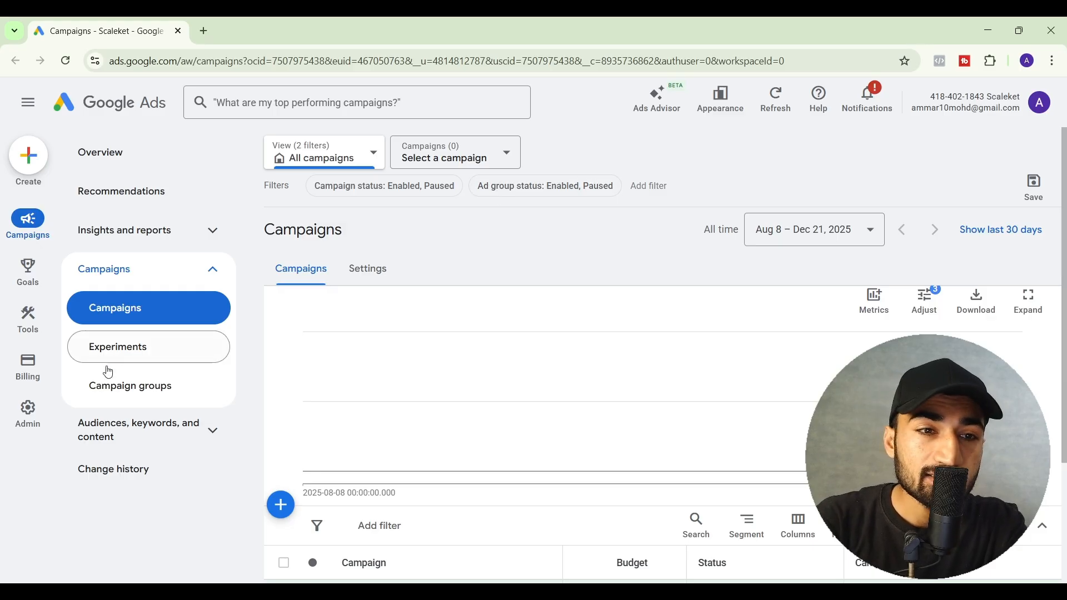
mouse_move(28, 372)
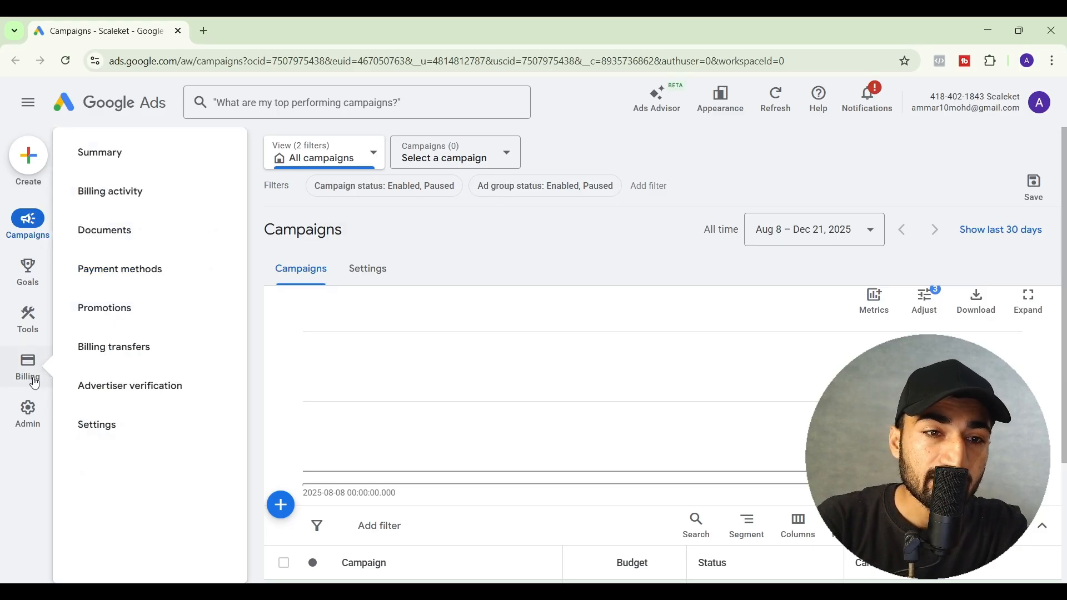
- Answer No to the EU political ads question under Advertiser verification and submit it
click(107, 387)
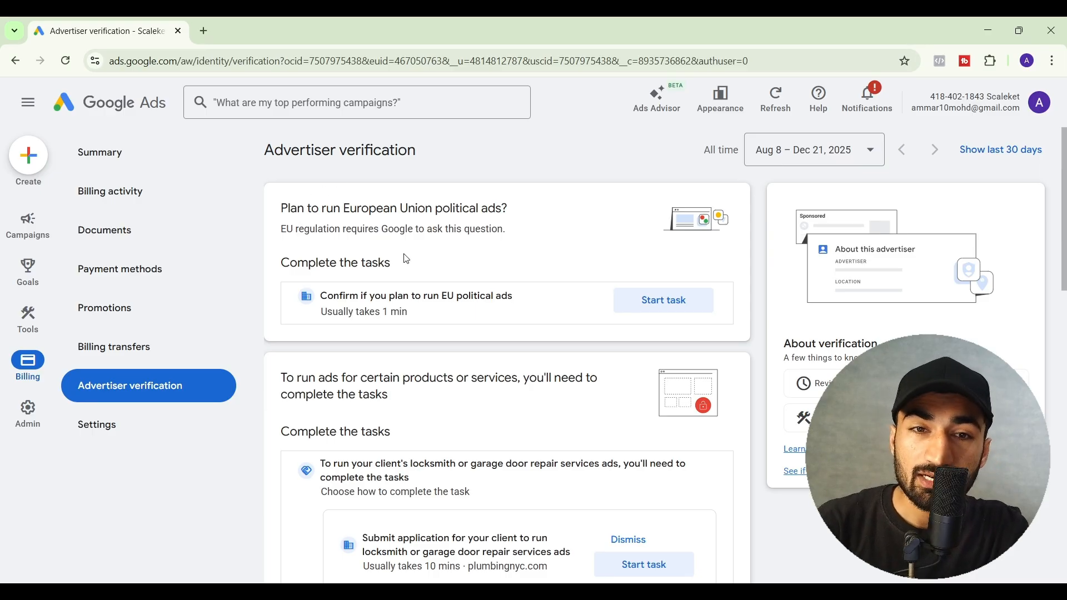
click(642, 304)
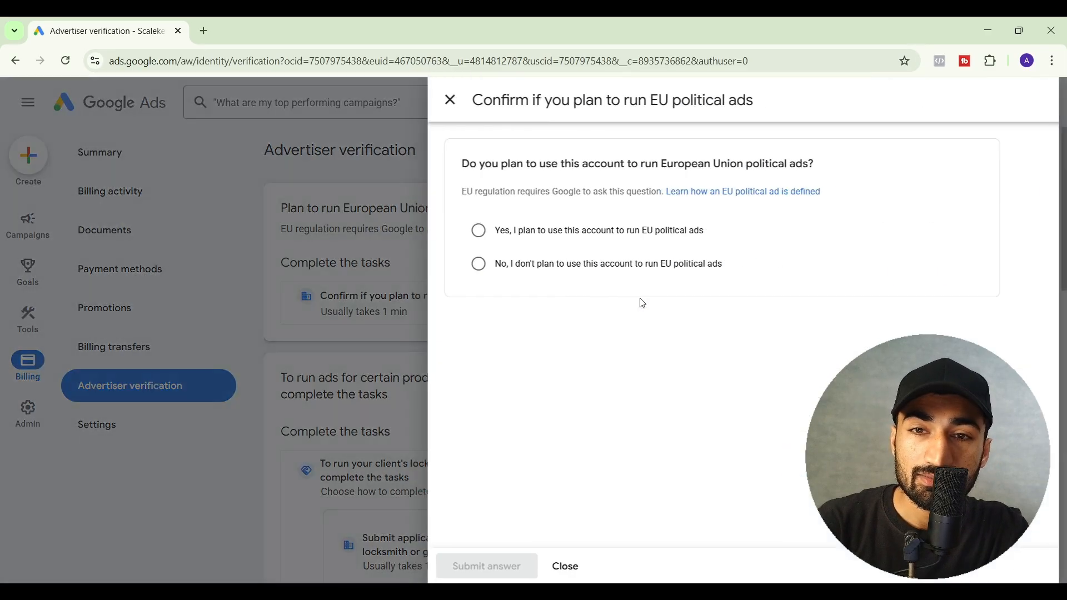
click(487, 271)
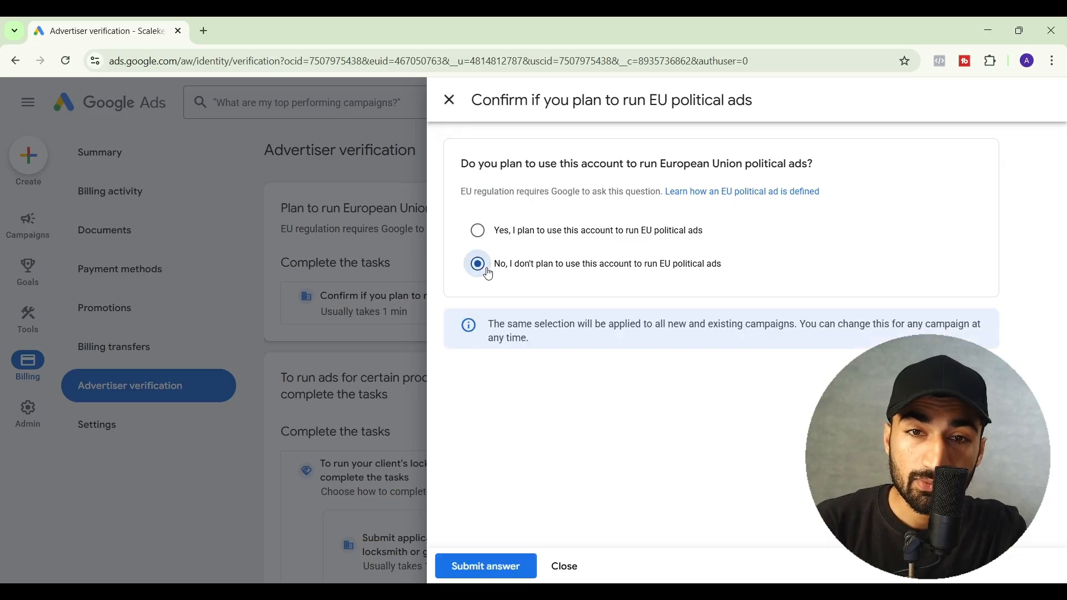
click(493, 568)
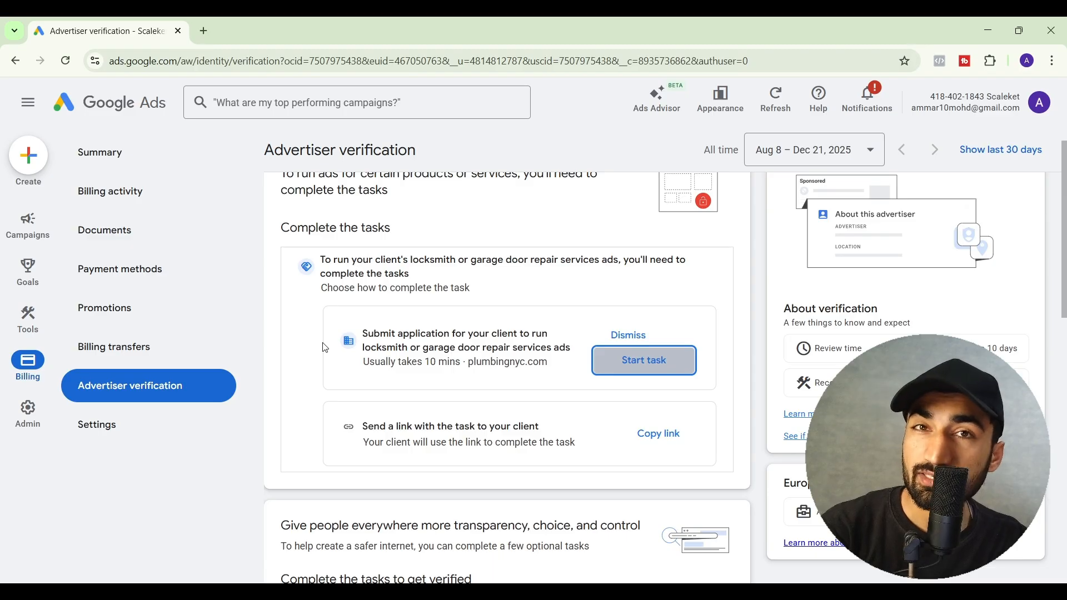
- Open the agency info task, review its required details, close it unfilled, and review remaining tasks
scroll(325, 348, down, 6)
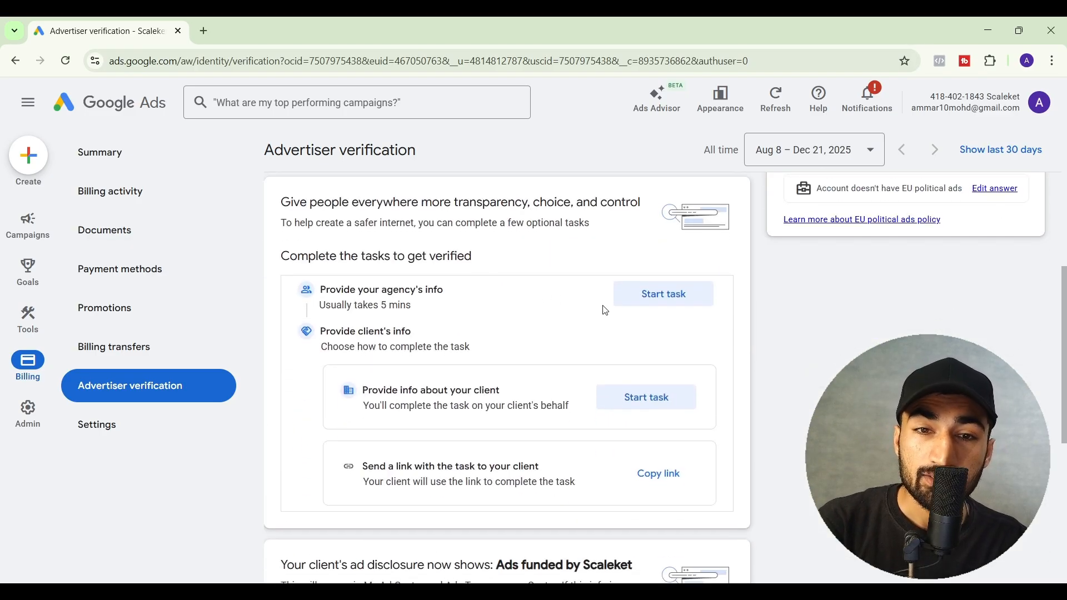
click(638, 301)
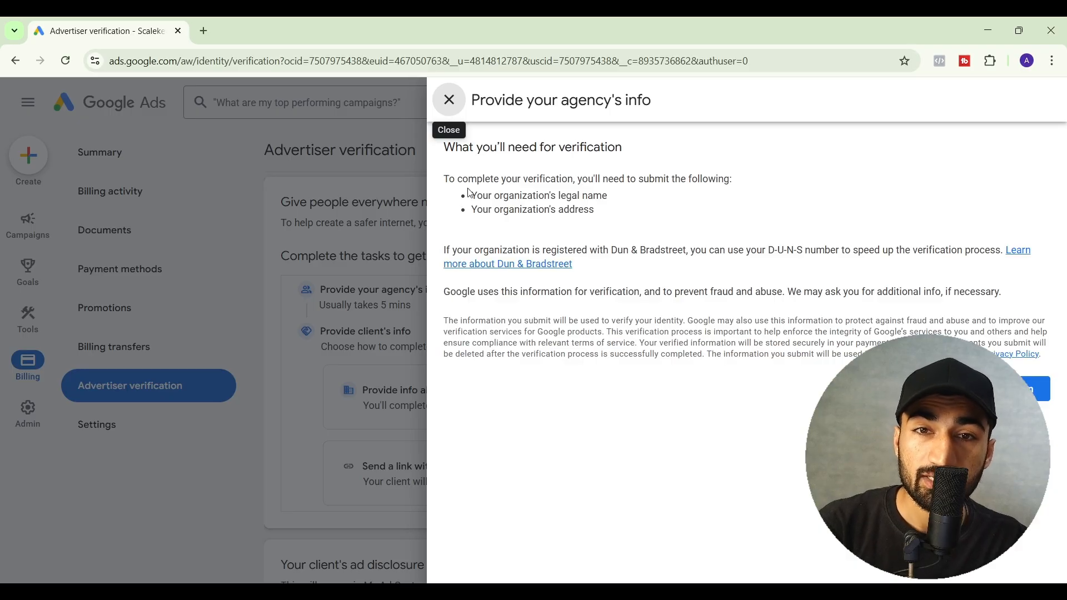
drag(481, 201, 543, 210)
click(572, 209)
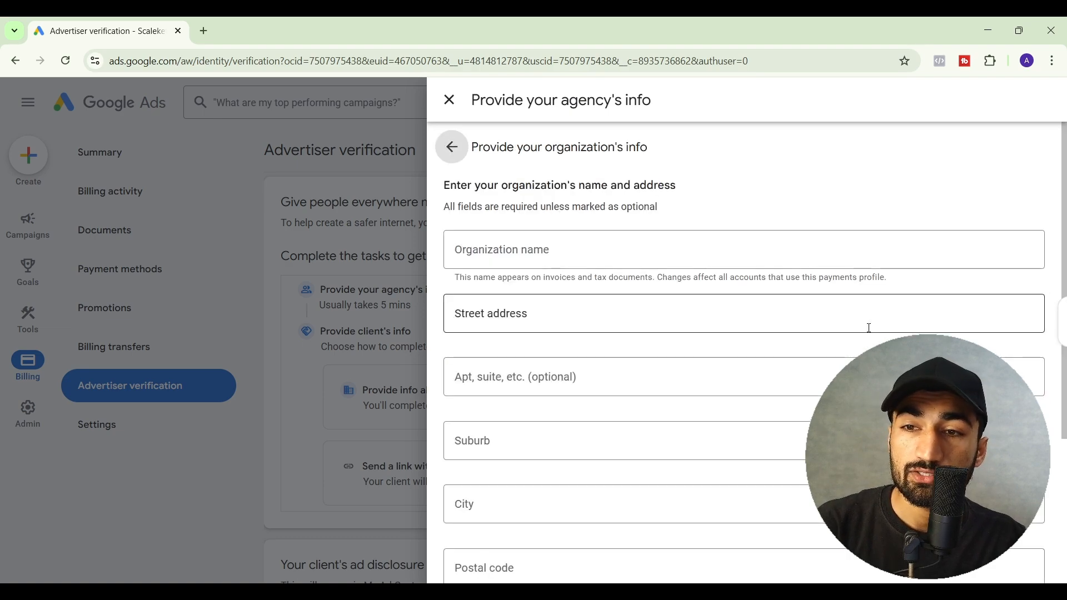
scroll(653, 306, down, 4)
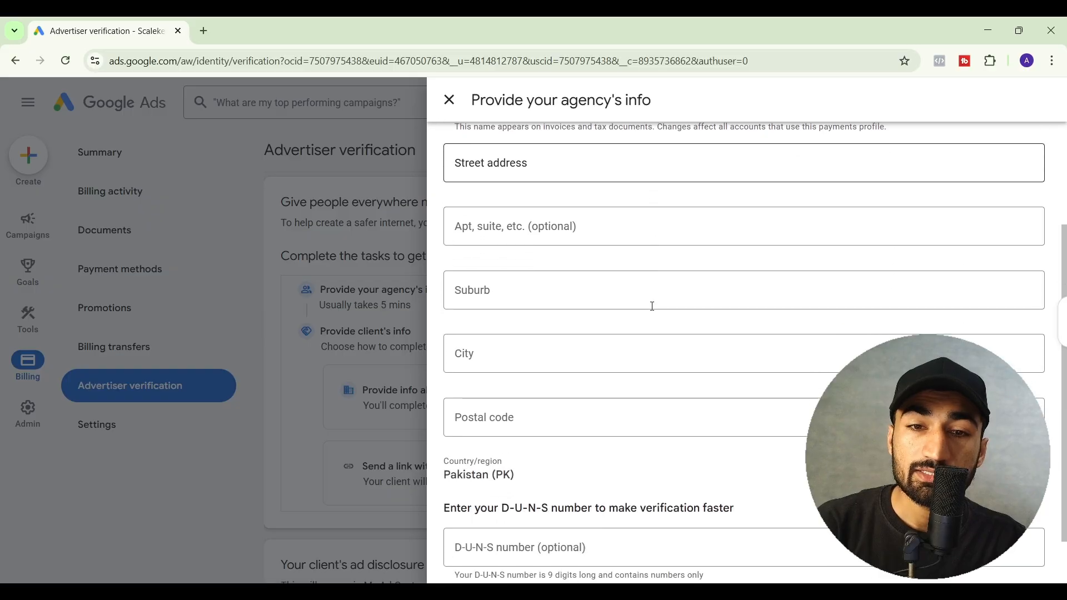
scroll(651, 306, up, 4)
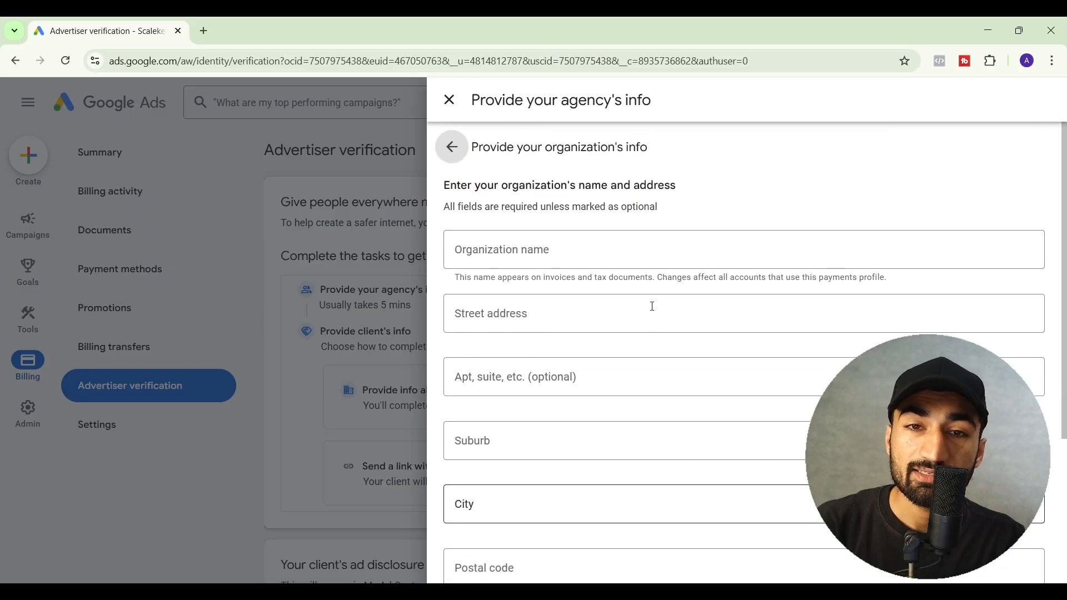
click(449, 100)
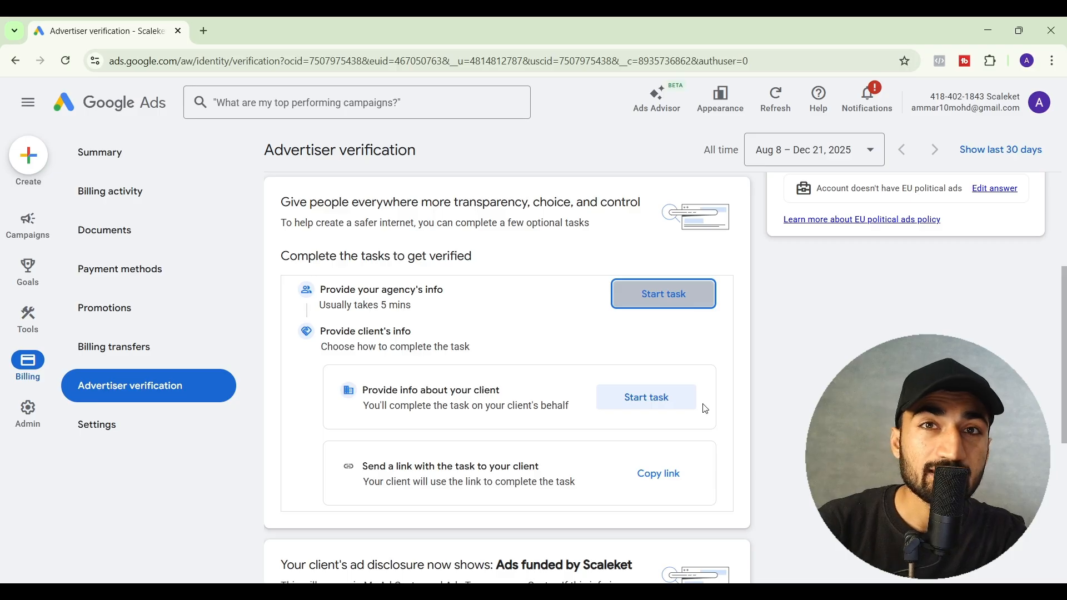
scroll(706, 409, down, 2)
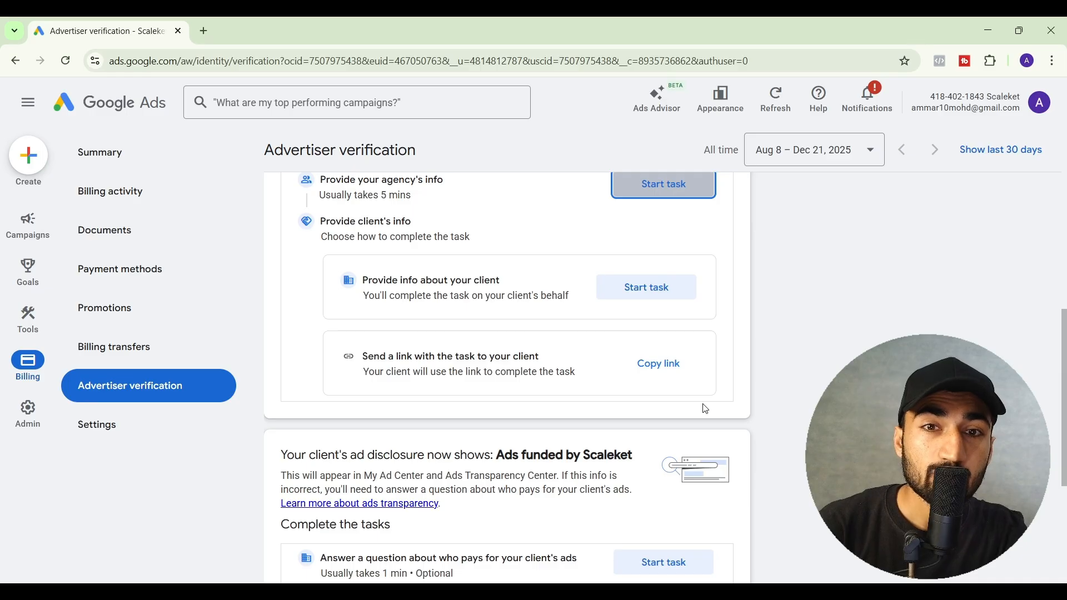
scroll(479, 400, down, 1)
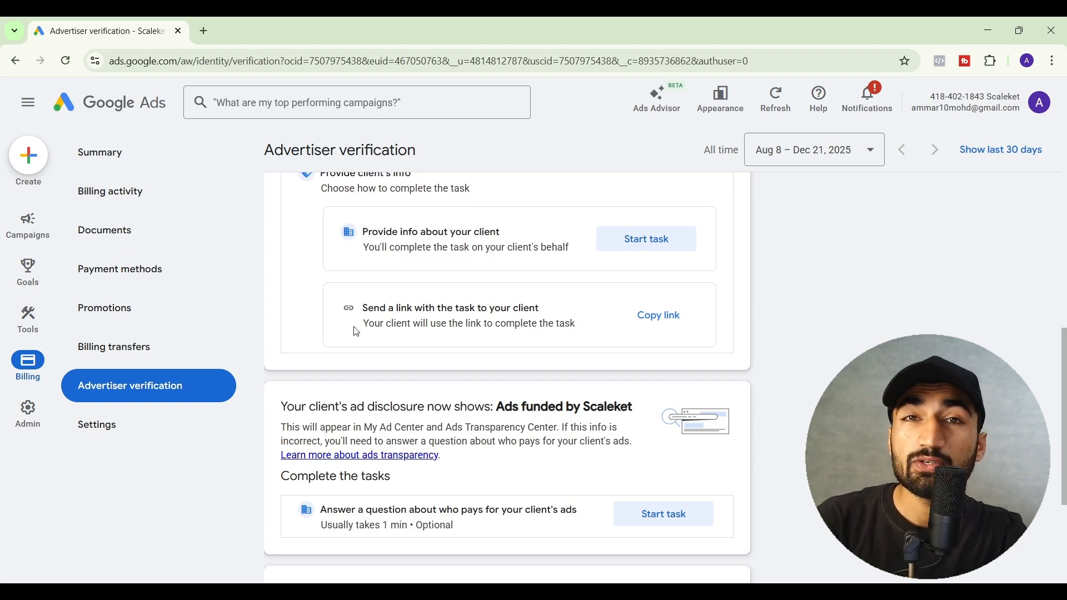
- Check Account settings showing auto-apply on for all 22 recommendation types, then open auto-apply settings
mouse_move(28, 414)
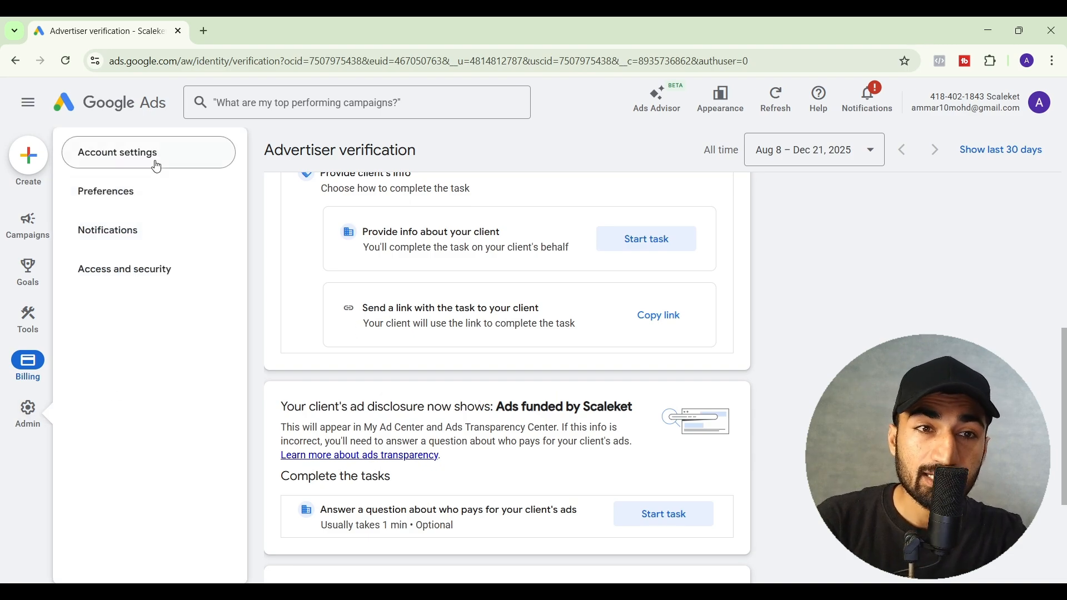
click(156, 167)
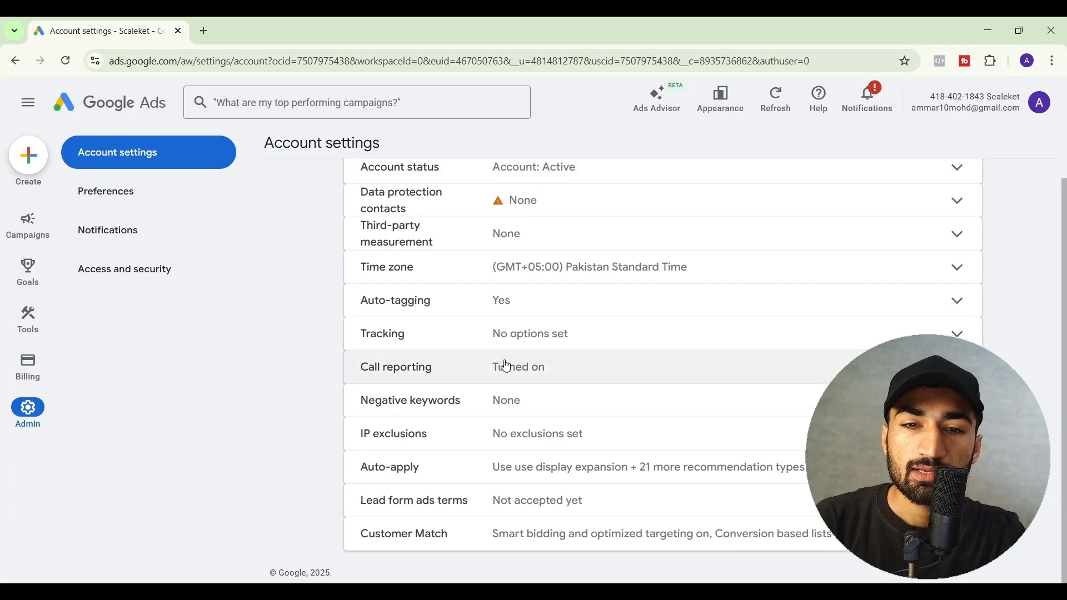
scroll(651, 336, down, 3)
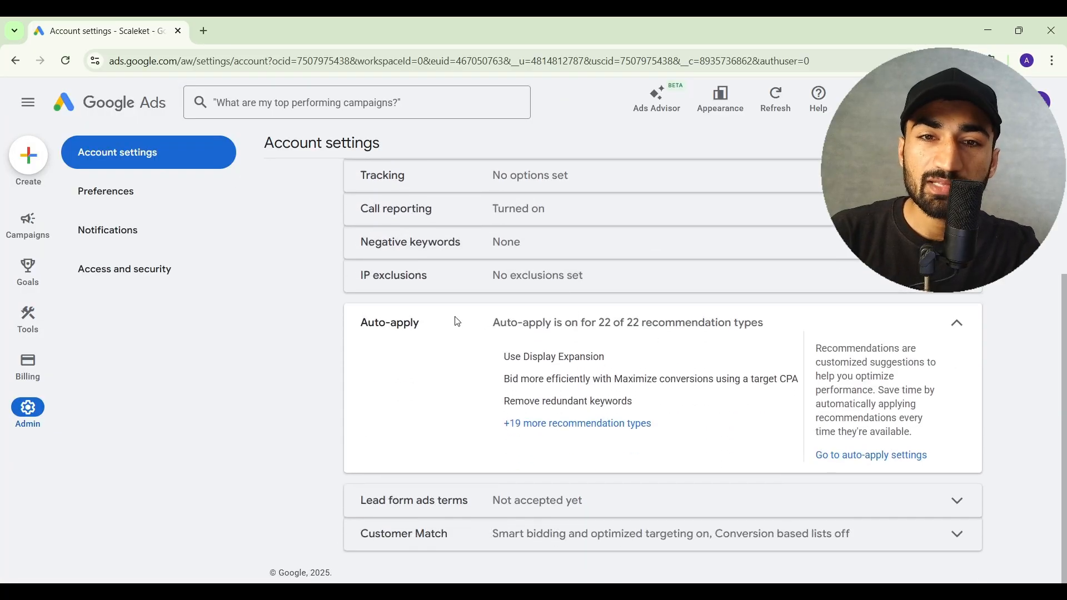
drag(498, 321, 618, 338)
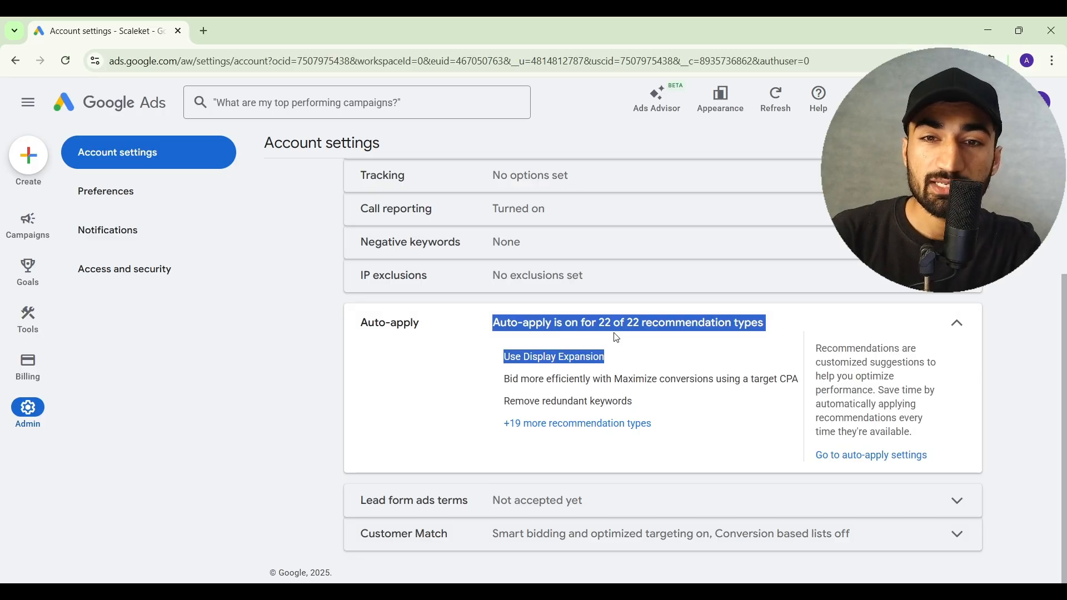
click(617, 338)
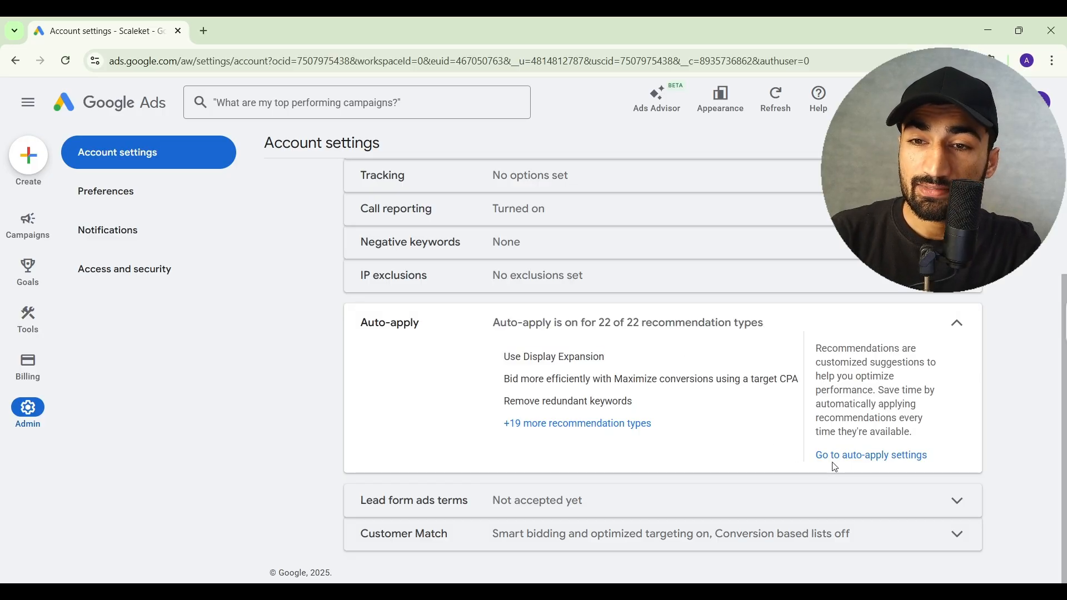
click(848, 457)
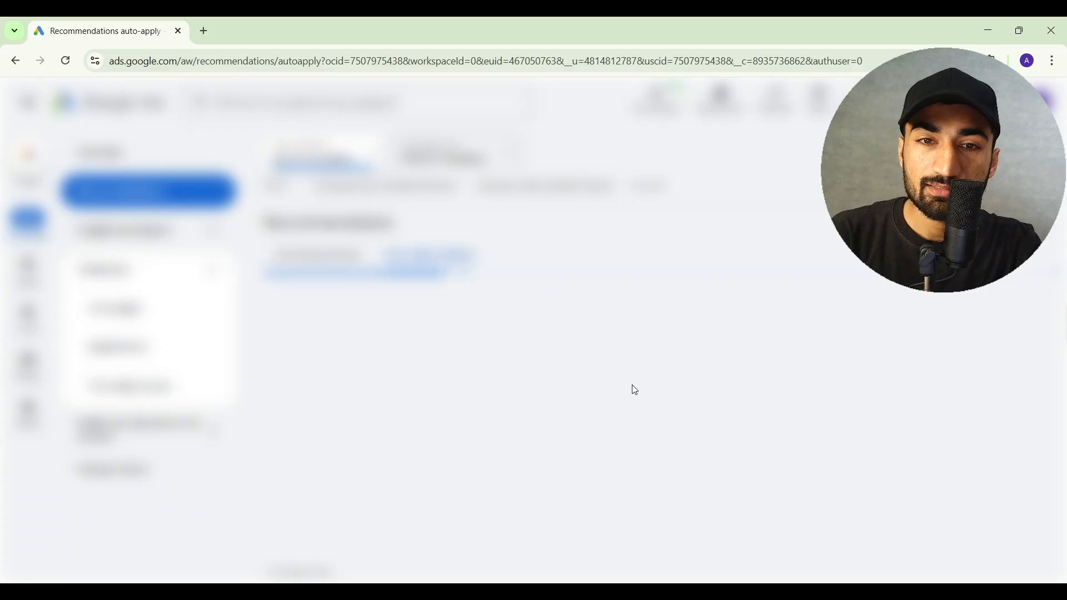
scroll(636, 391, down, 3)
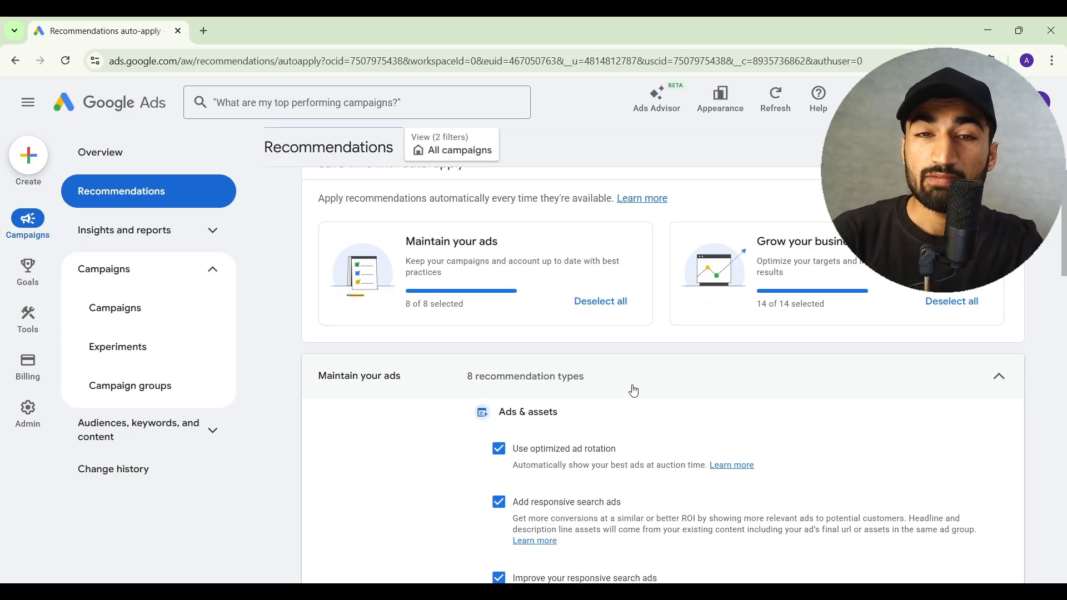
scroll(635, 391, down, 2)
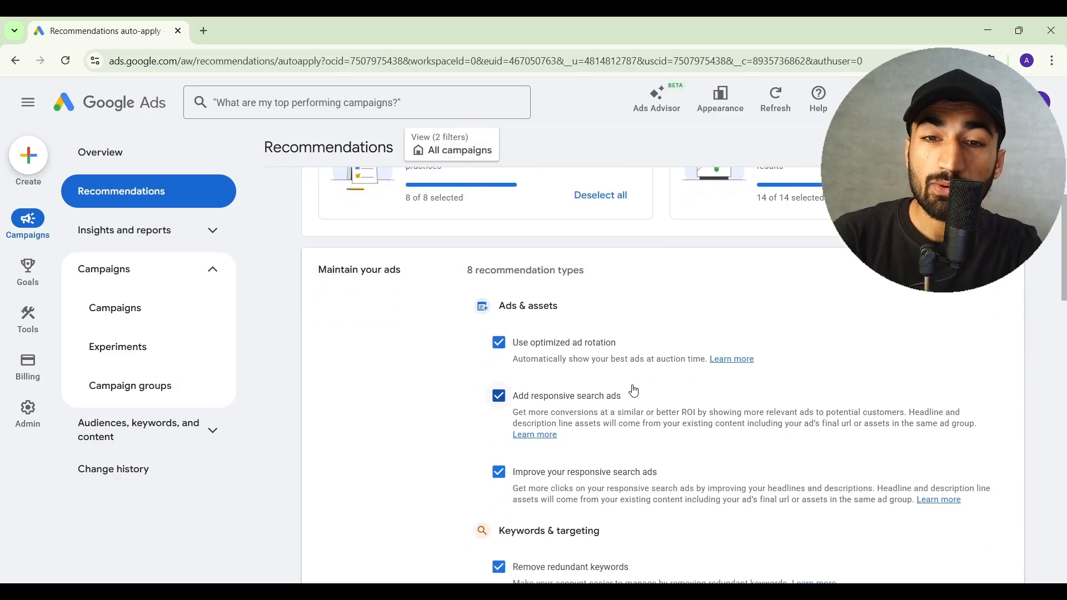
scroll(635, 391, down, 2)
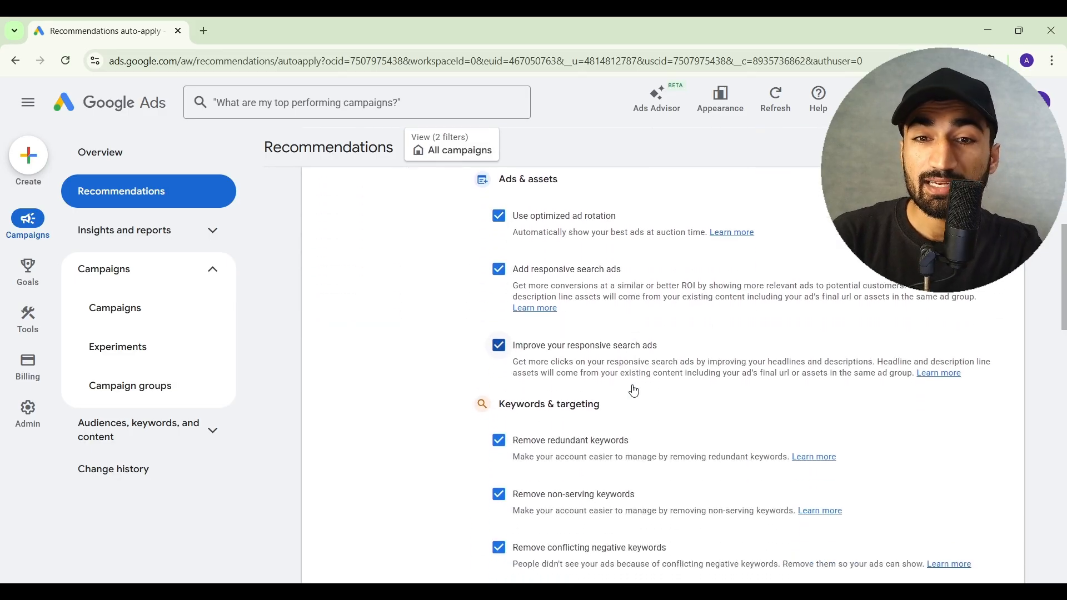
scroll(635, 391, down, 3)
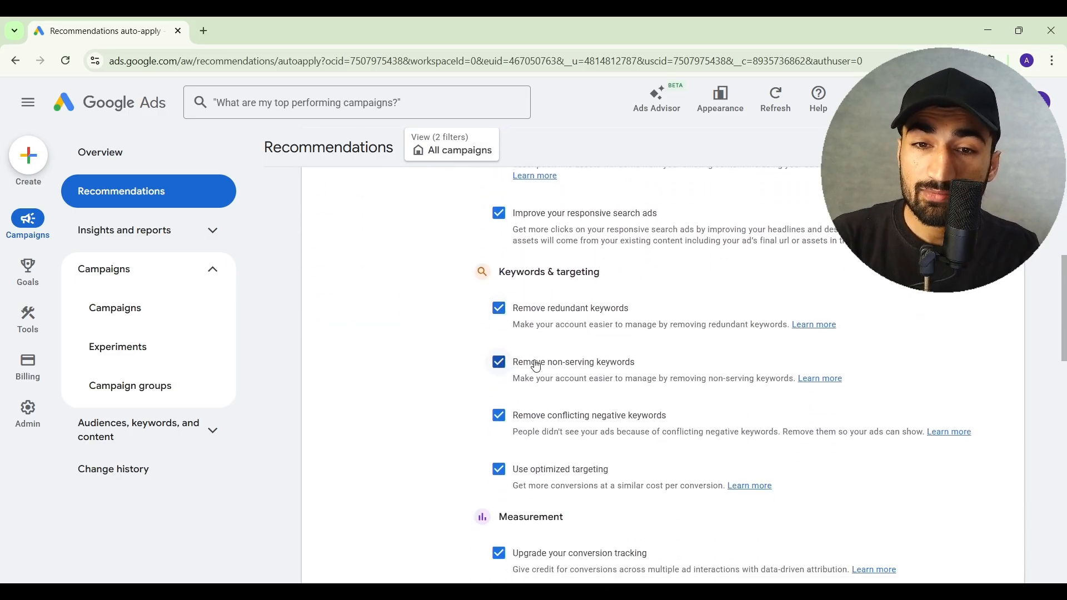
scroll(535, 368, down, 1)
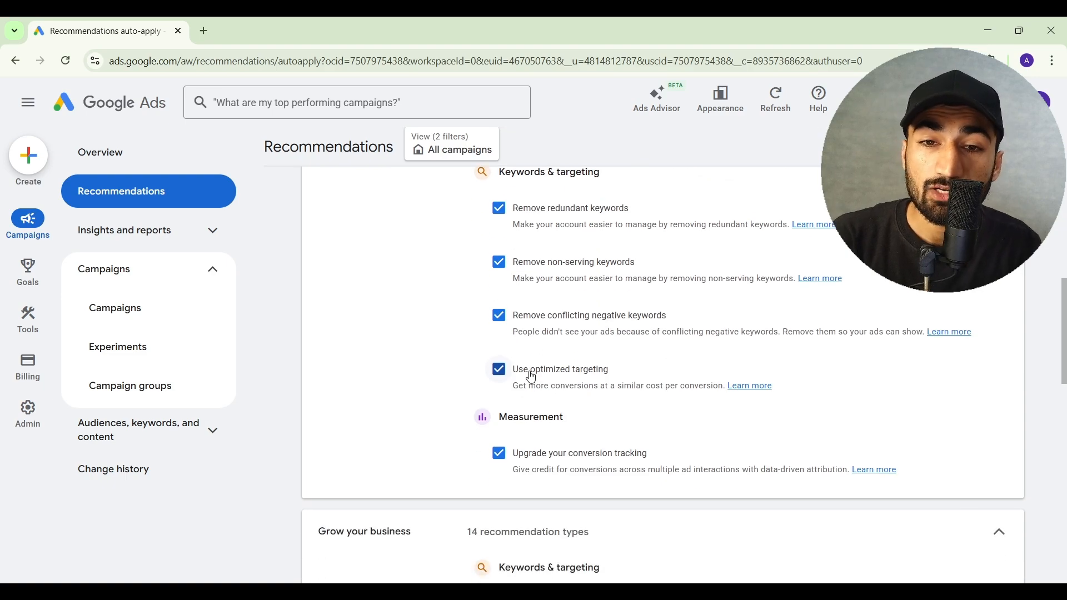
scroll(532, 377, down, 2)
scroll(548, 347, down, 3)
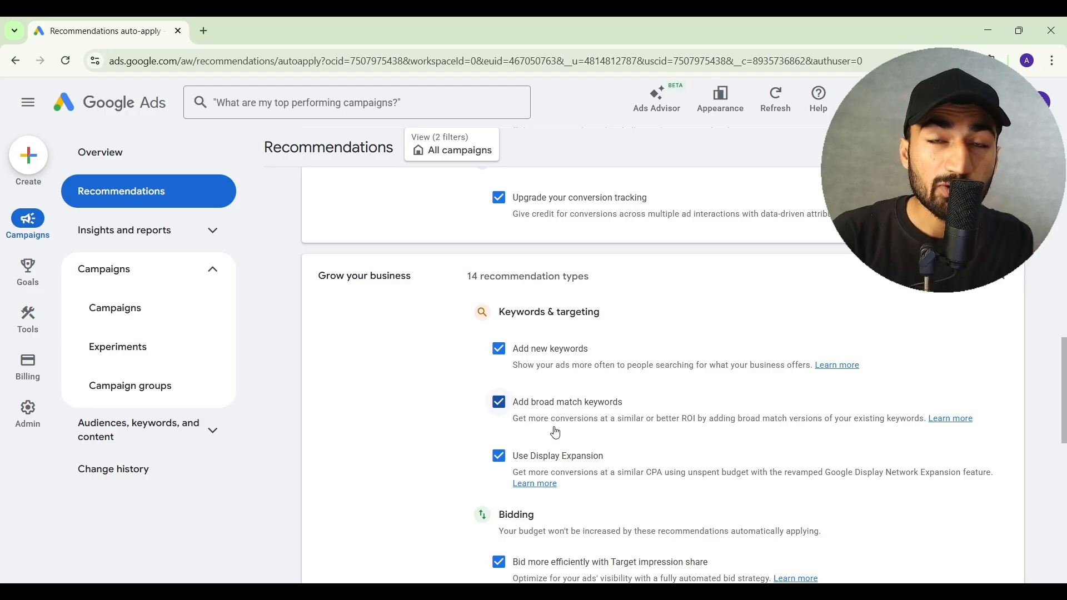
scroll(556, 433, down, 5)
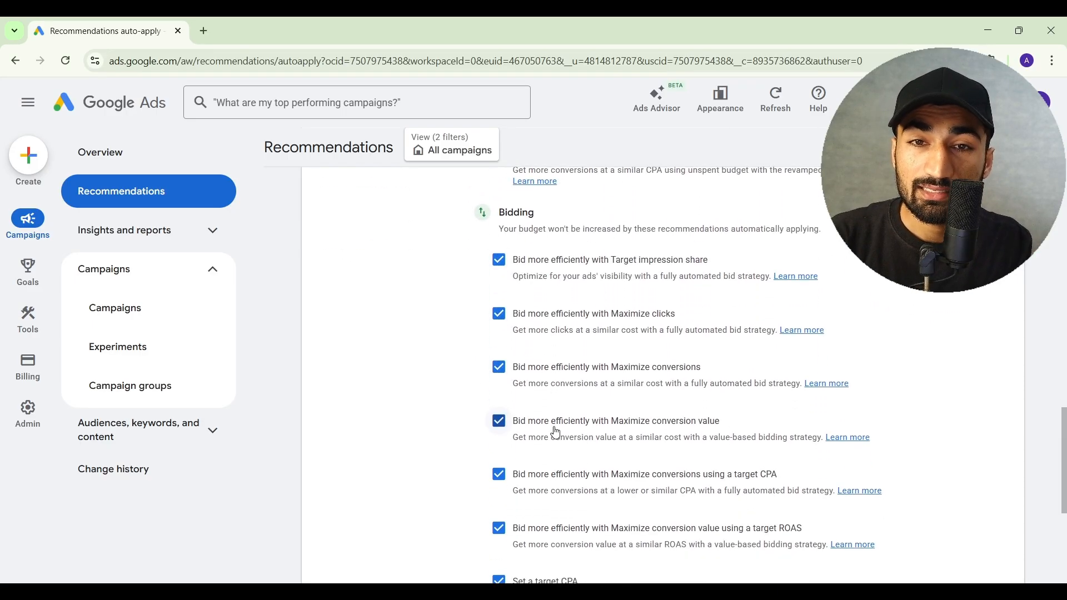
scroll(547, 389, down, 4)
scroll(540, 364, down, 1)
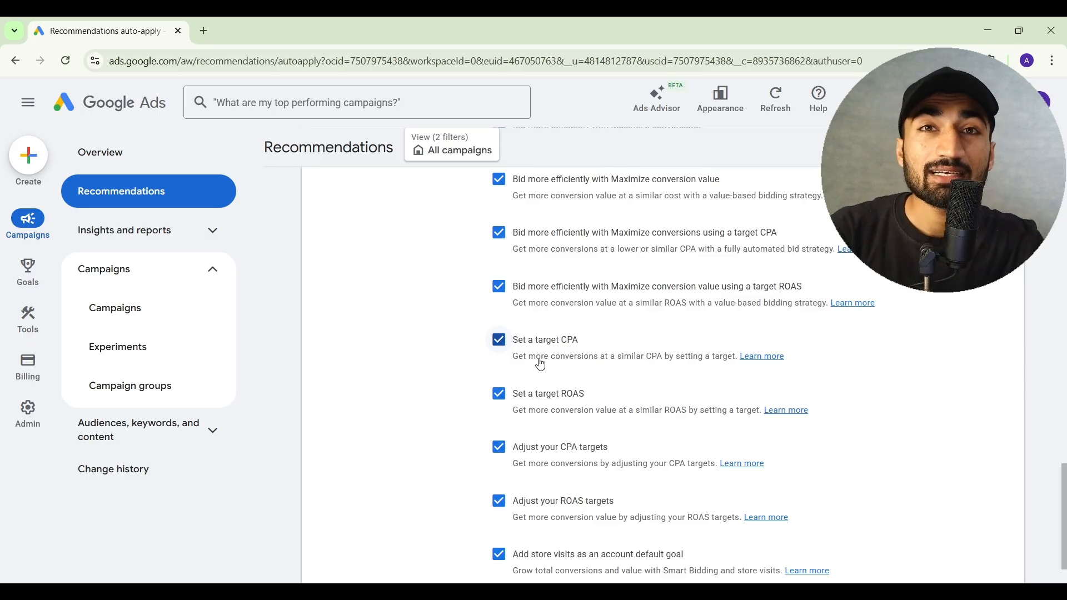
scroll(540, 364, down, 1)
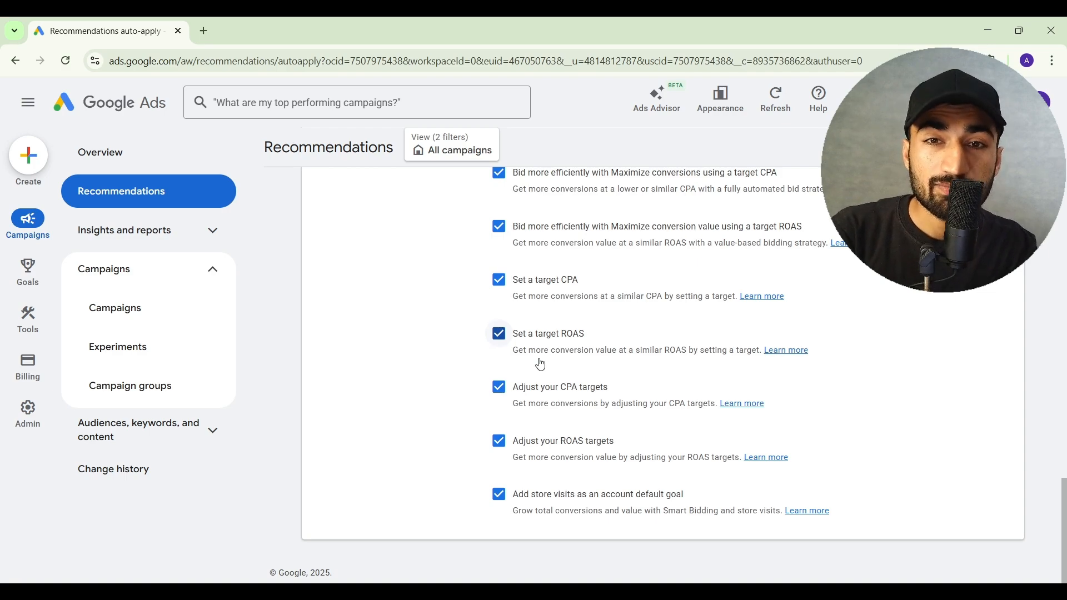
scroll(541, 365, up, 10)
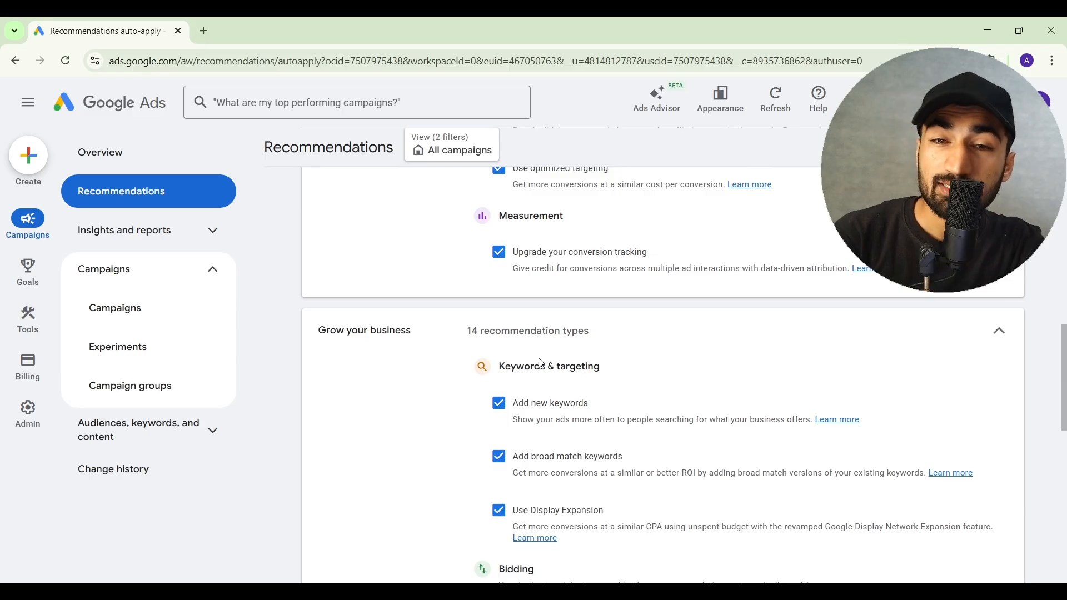
scroll(541, 363, up, 10)
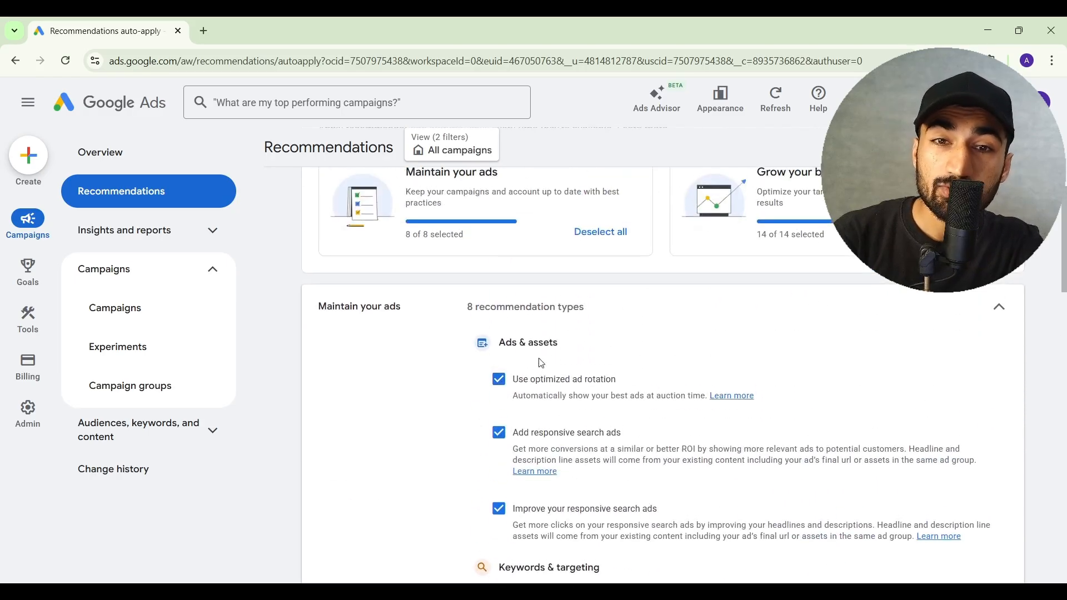
scroll(542, 363, up, 3)
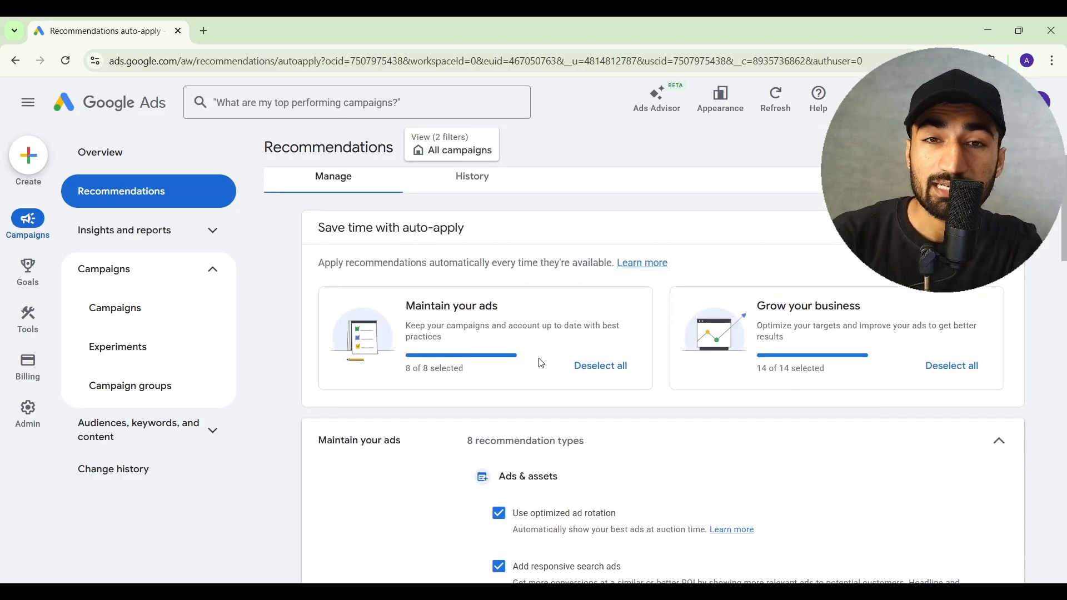
scroll(542, 364, up, 1)
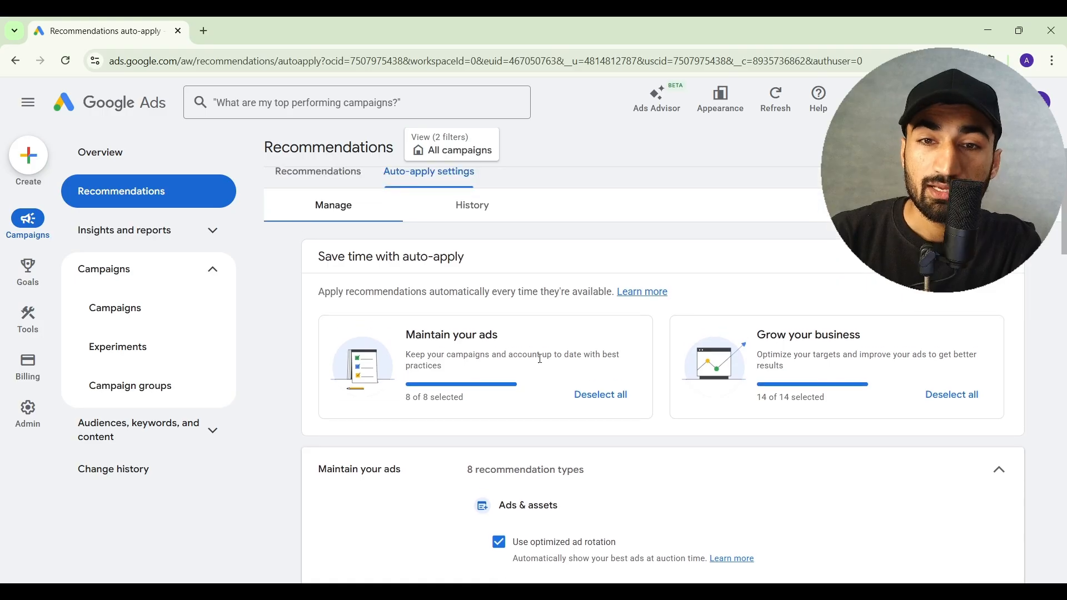
- Deselect all Maintain your ads and Grow your business recommendation types, then save
click(593, 406)
scroll(849, 457, up, 1)
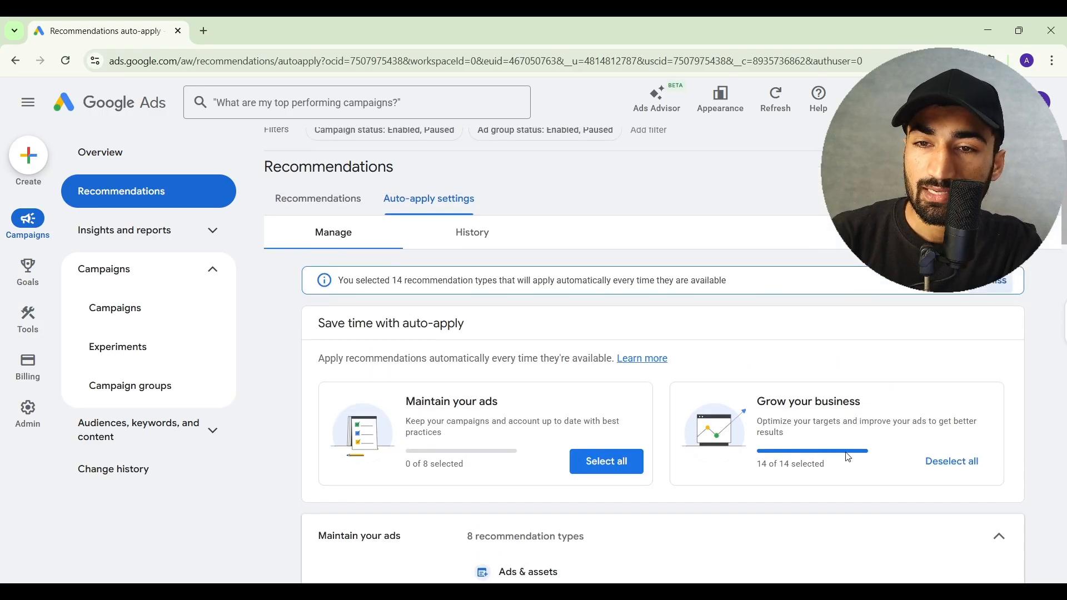
click(952, 464)
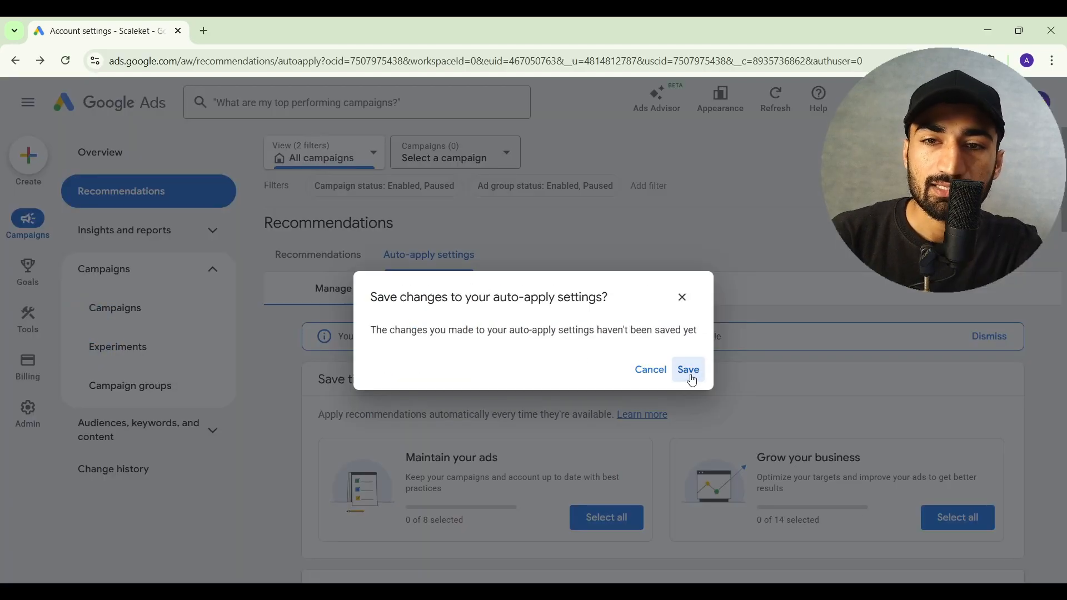
click(693, 381)
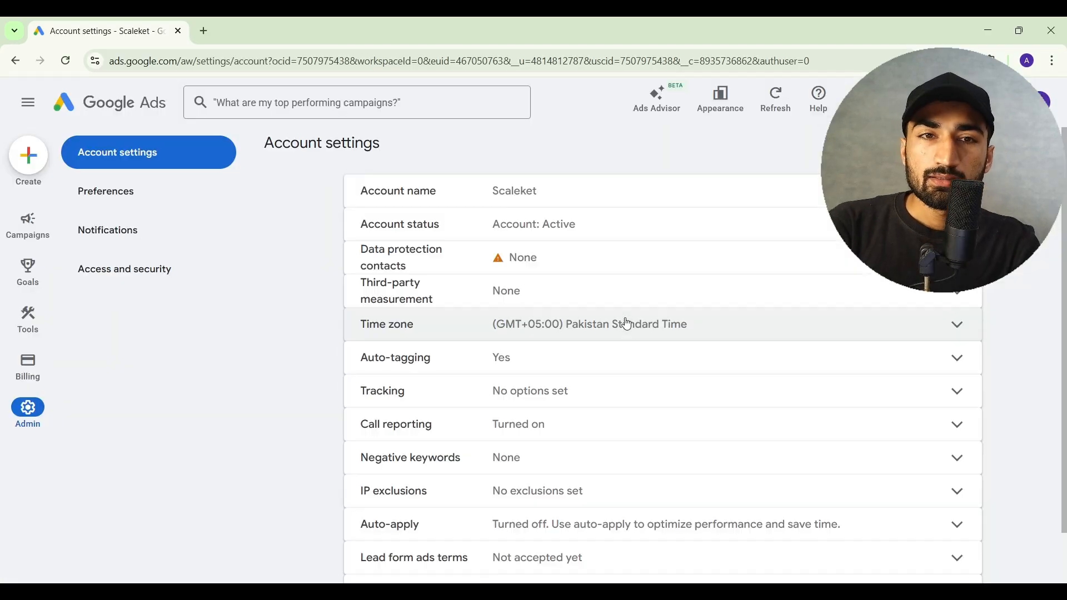
- Check the Account settings note confirming 'Auto-apply is turned off'
drag(492, 321, 622, 336)
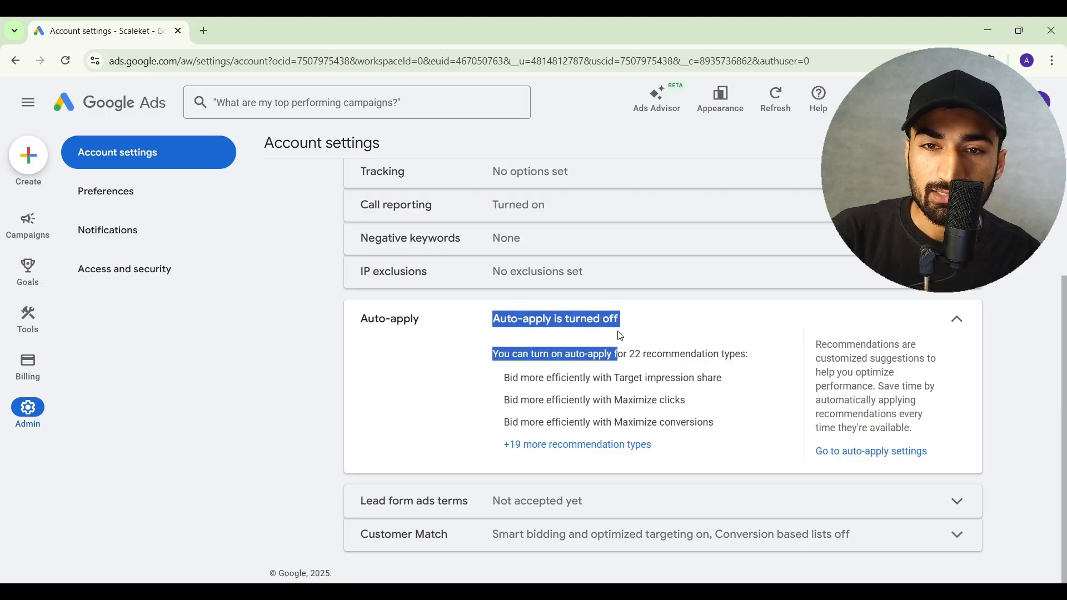
click(622, 336)
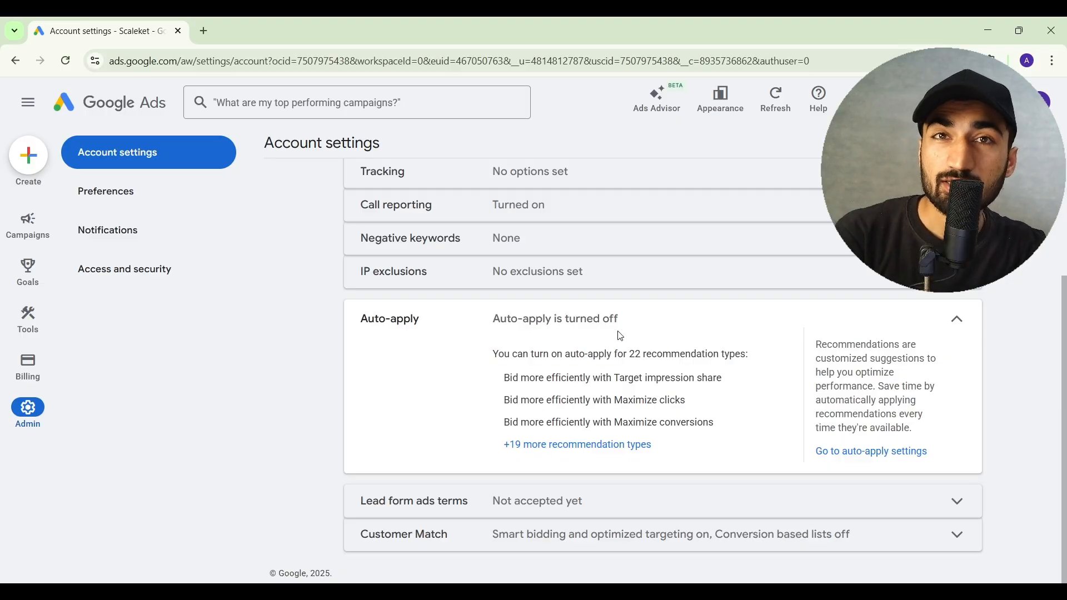